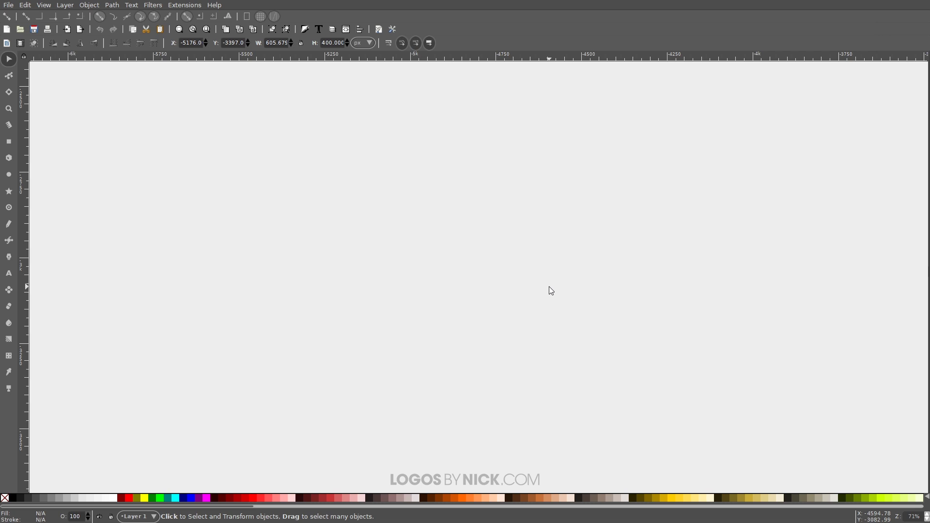
Set the canvas zoom to 1:1 and open the Fill and Stroke settings.
click(43, 7)
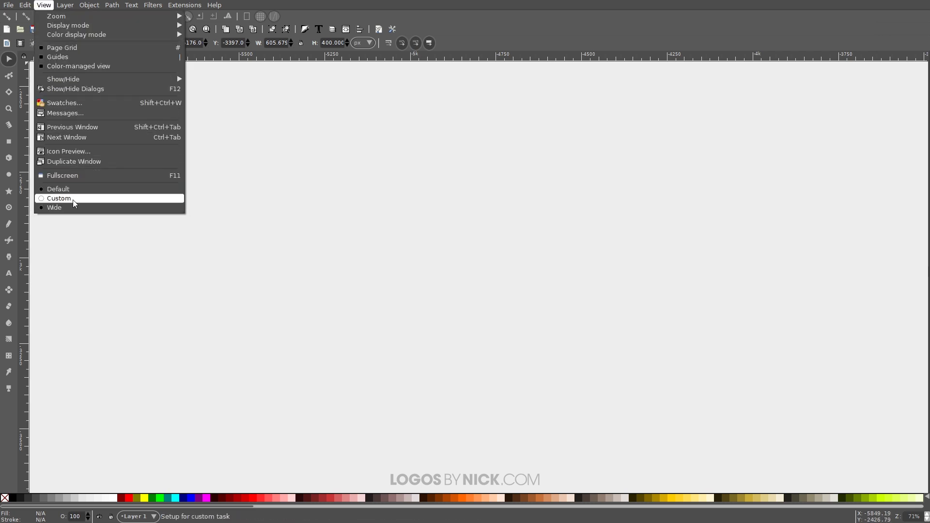
mouse_move(76, 18)
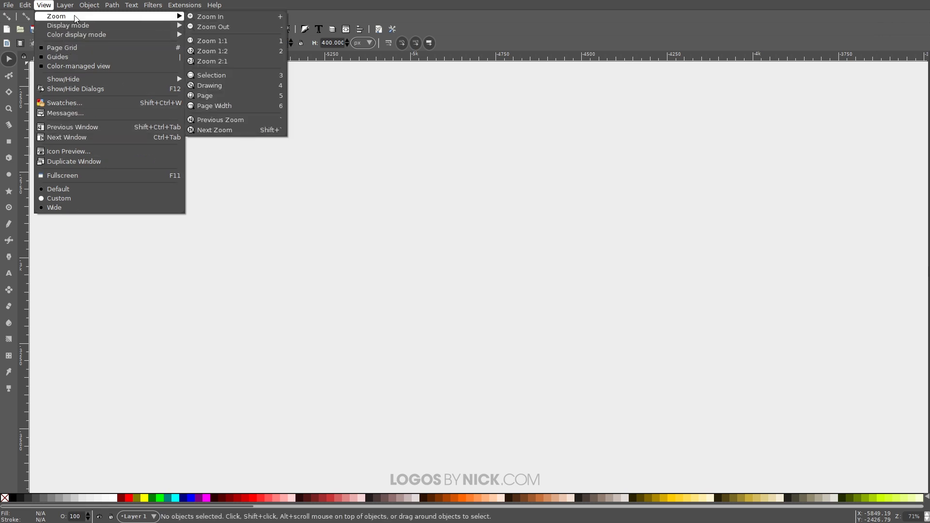
click(219, 41)
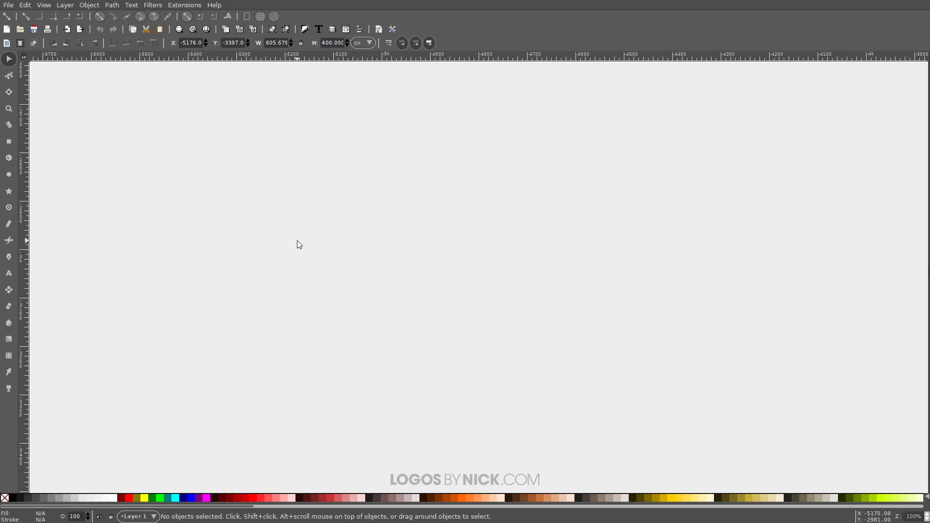
click(305, 30)
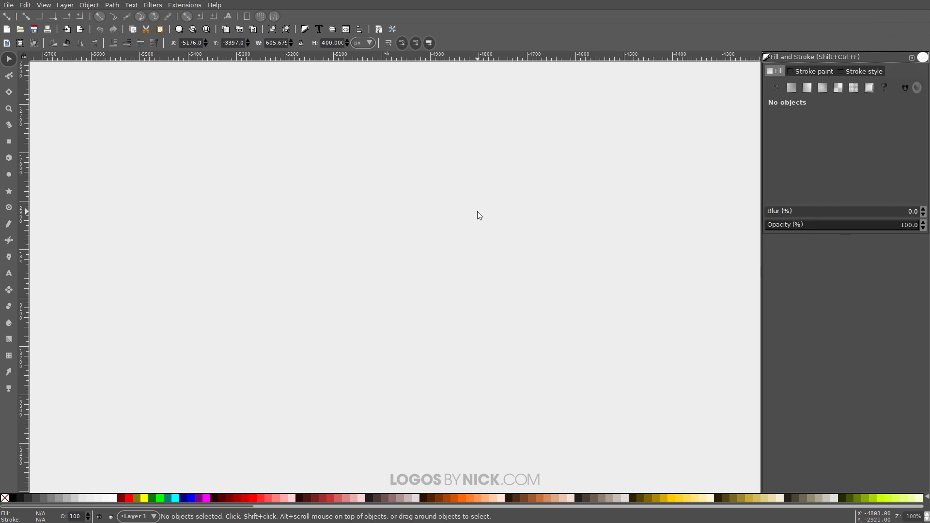
Import the JPEG photo of the pink-haired woman as an embedded image at the default import resolution.
click(8, 6)
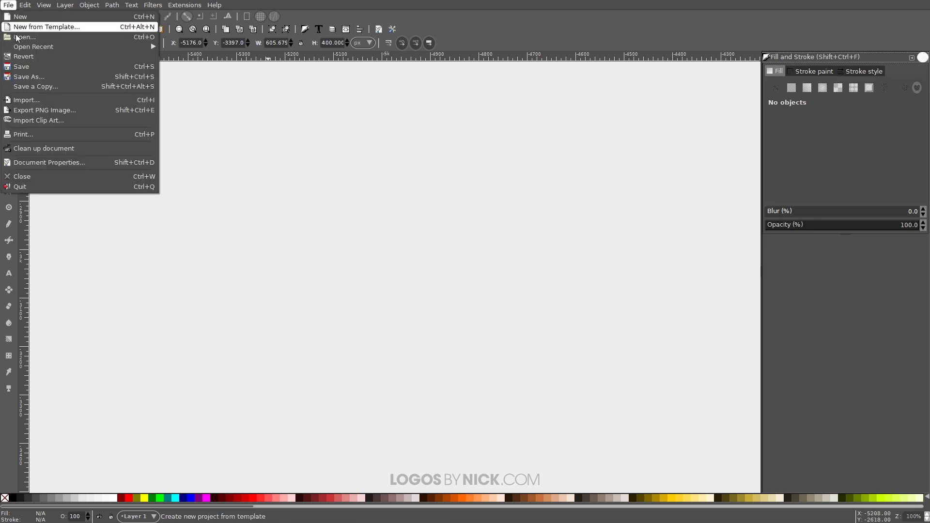
click(8, 5)
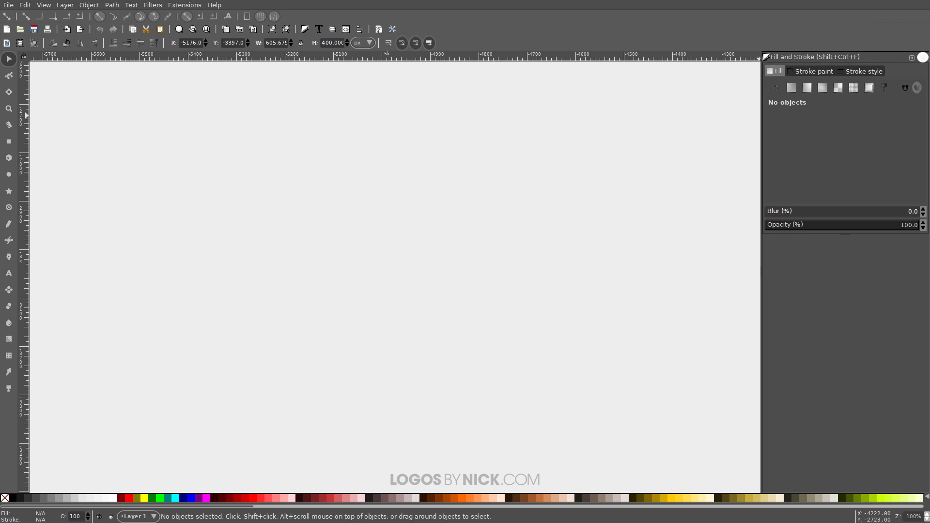
drag(929, 130, 695, 95)
drag(667, 170, 193, 240)
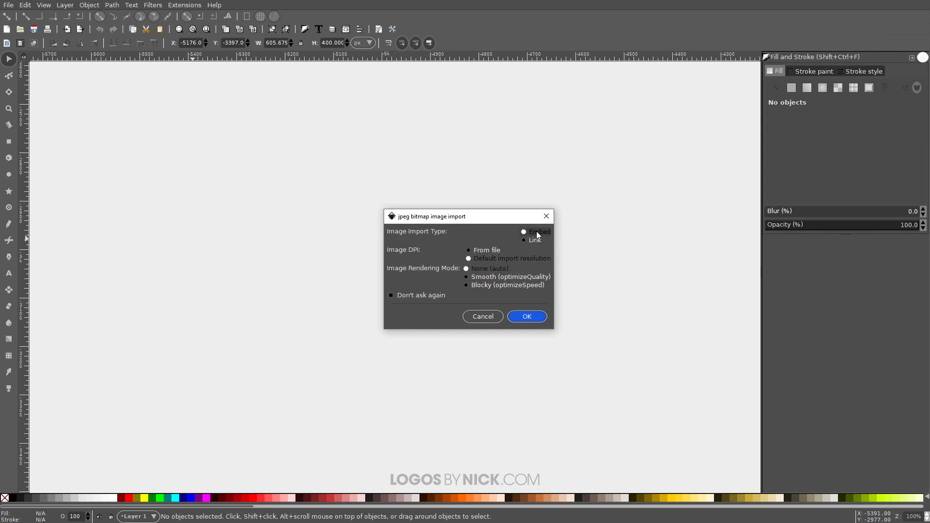
click(522, 318)
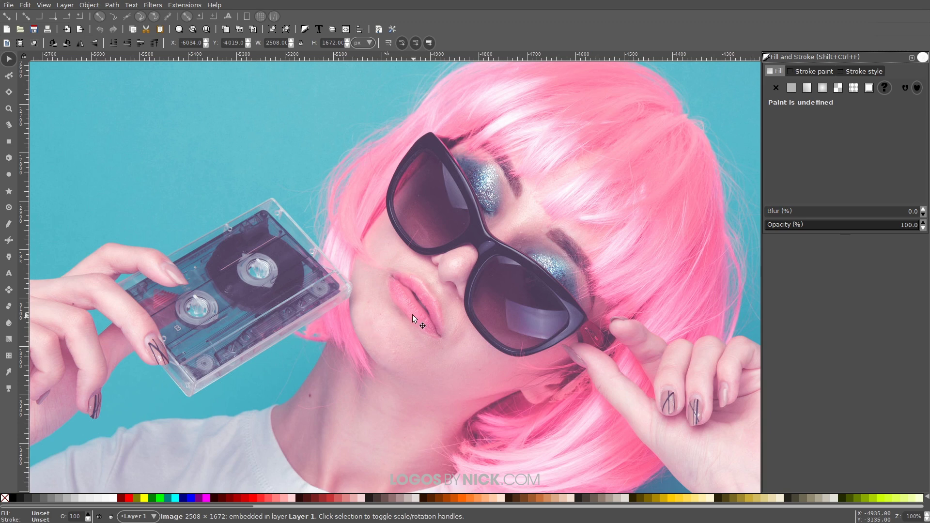
Examine the whole imported photo on the canvas at several magnifications and from different view positions.
scroll(412, 317, down, 4)
drag(428, 325, 433, 297)
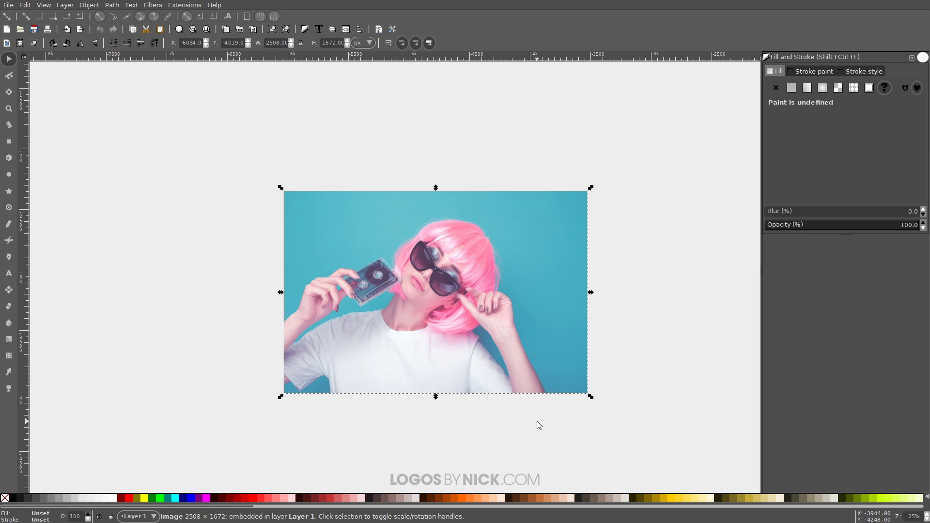
scroll(422, 338, up, 2)
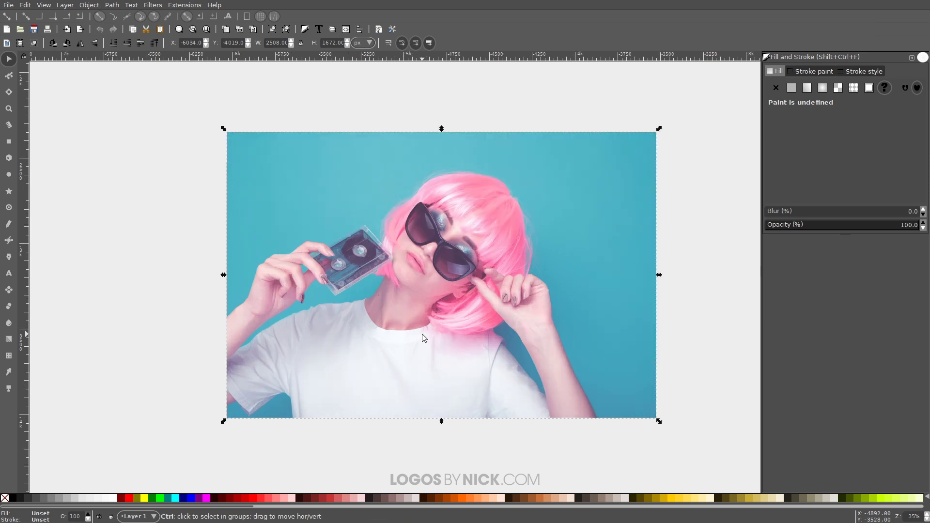
scroll(444, 302, down, 1)
drag(451, 281, 436, 303)
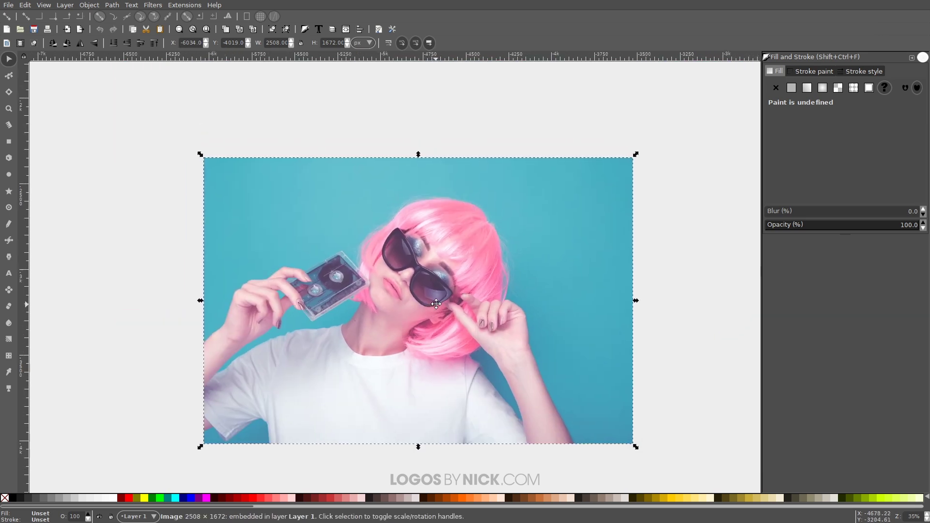
key(ctrl)
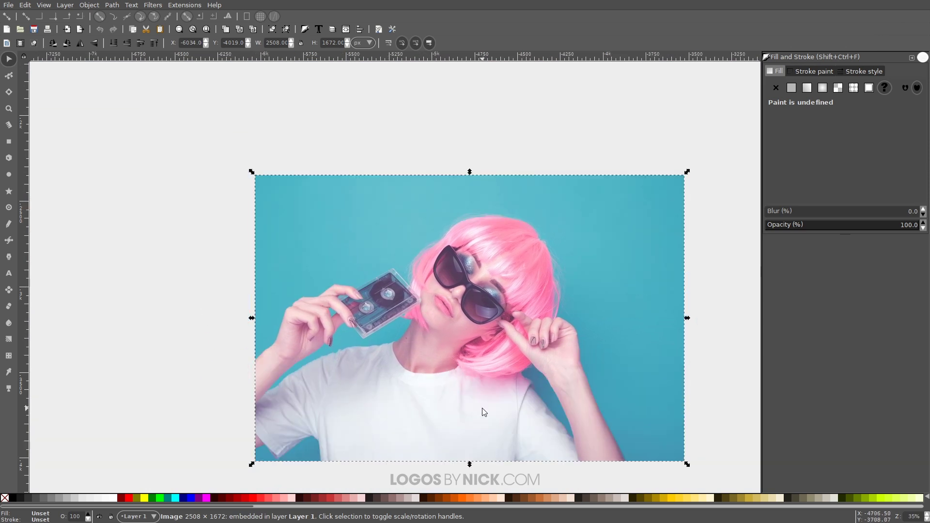
drag(625, 338, 515, 327)
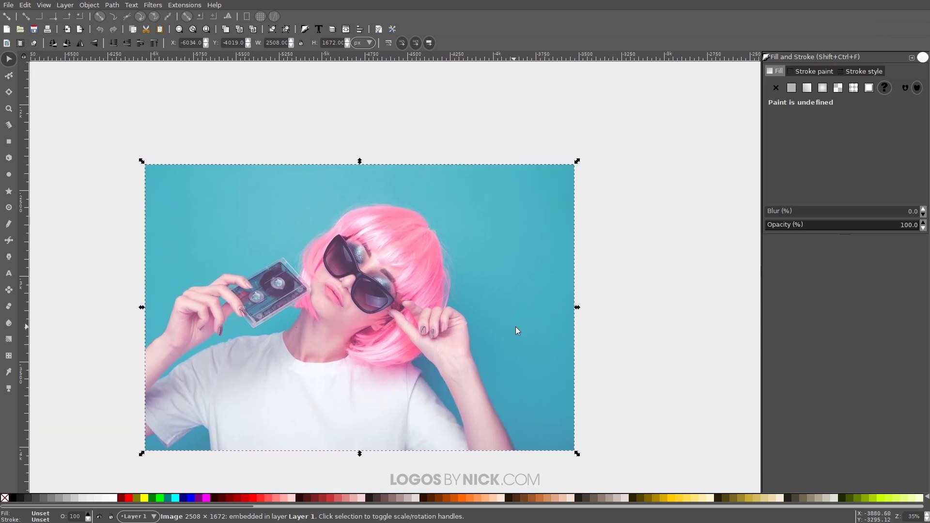
drag(668, 410, 598, 355)
mouse_move(536, 394)
mouse_down()
mouse_move(544, 376)
mouse_move(627, 374)
mouse_up()
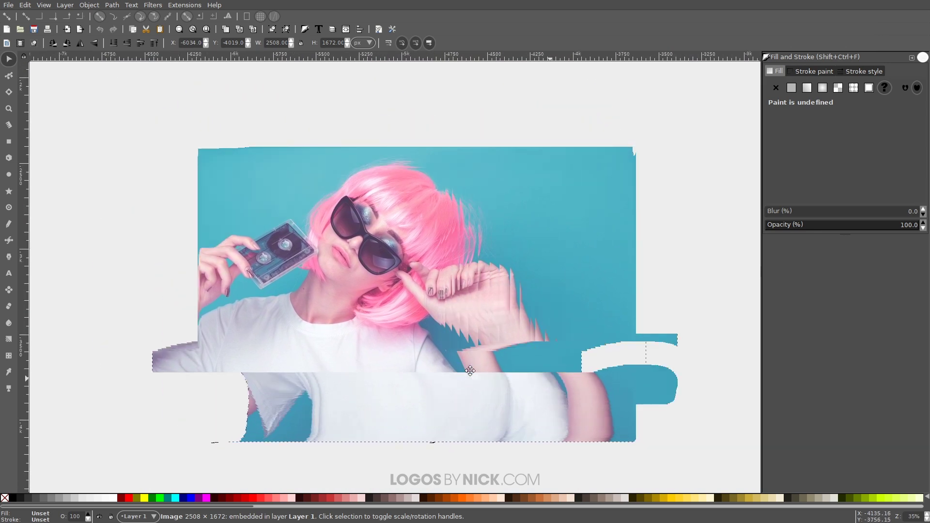
key(ctrl)
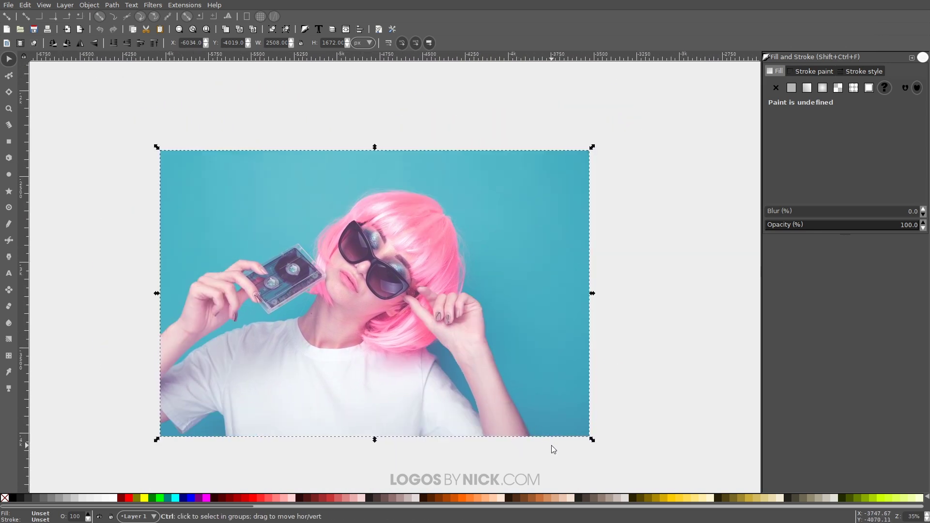
Start a Bezier path just below the photo's lower edge and trace up the outer edge of the forearm beside the sunglasses.
scroll(527, 440, up, 1)
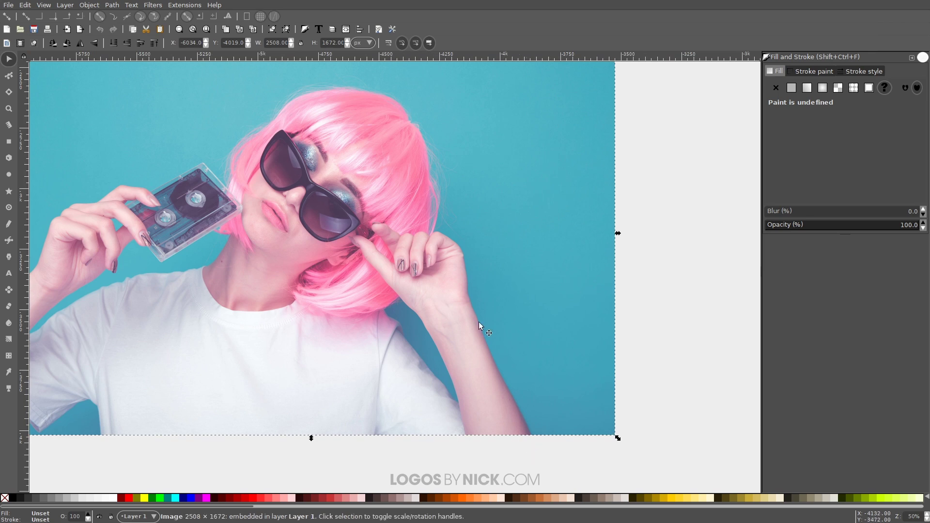
scroll(528, 434, up, 4)
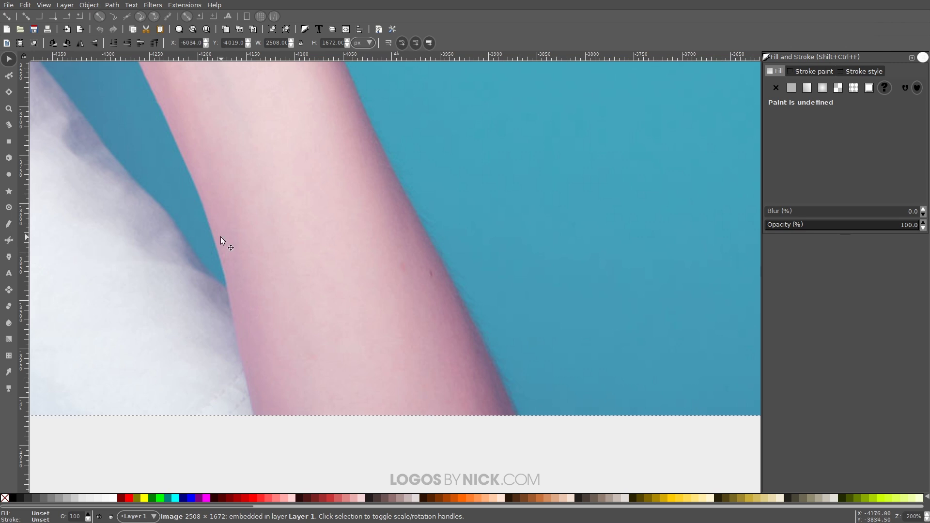
key(shift+F6)
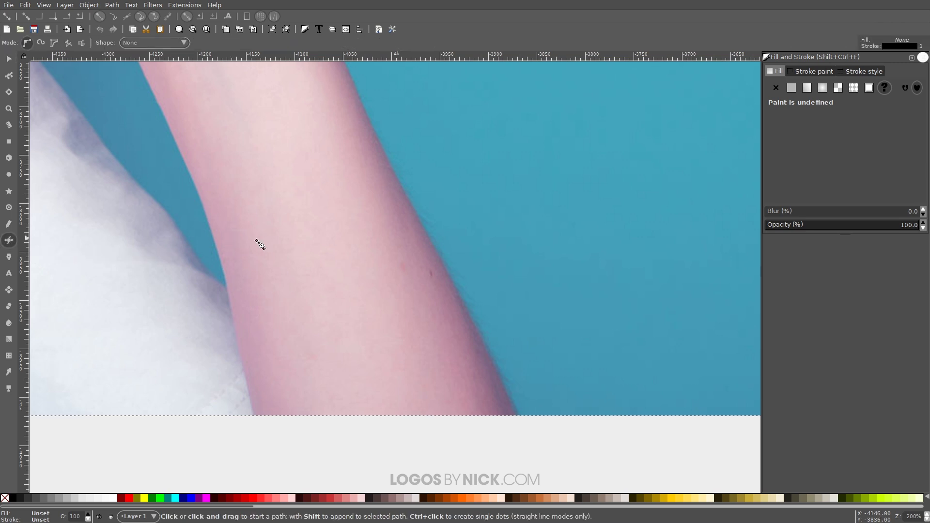
click(525, 428)
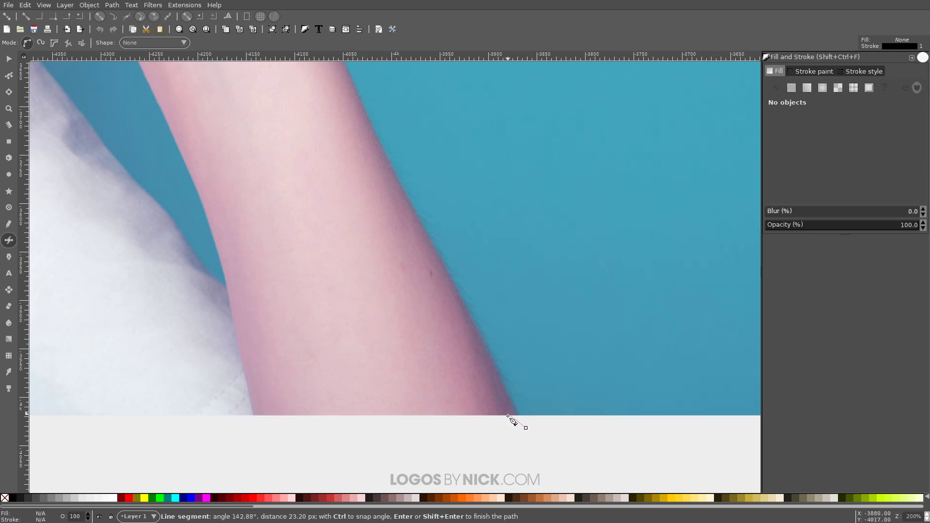
click(486, 348)
click(383, 150)
Continue the path along the outer edge of the forearm, past the wrist and up the side of the hand.
drag(383, 150, 548, 440)
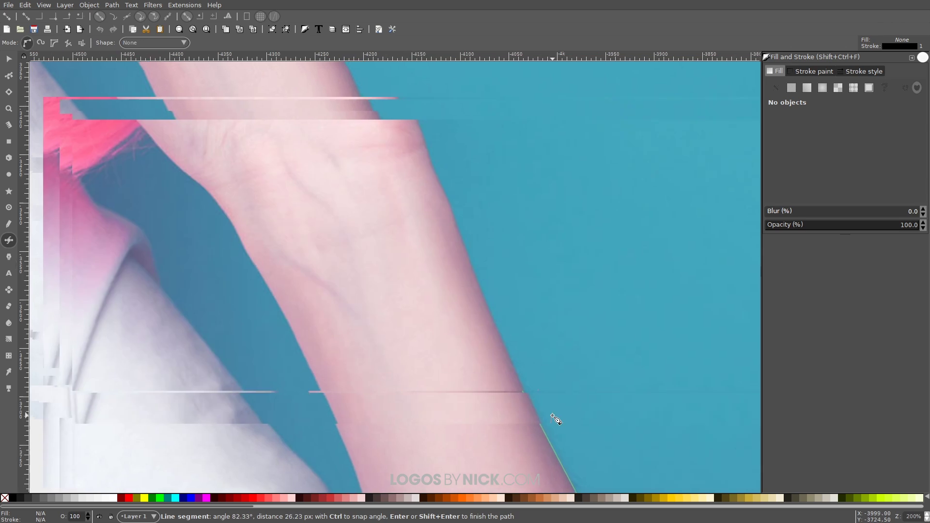
click(472, 246)
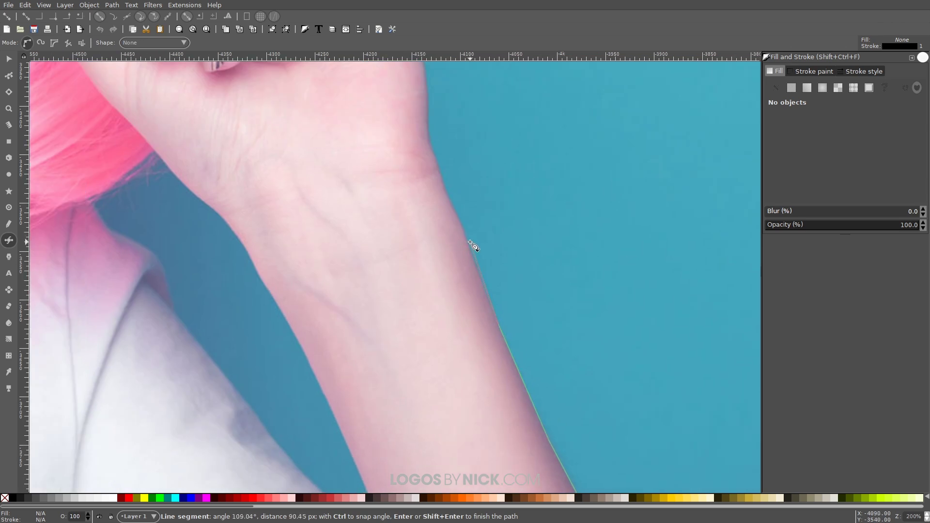
click(444, 187)
click(437, 165)
drag(457, 154, 510, 411)
click(488, 407)
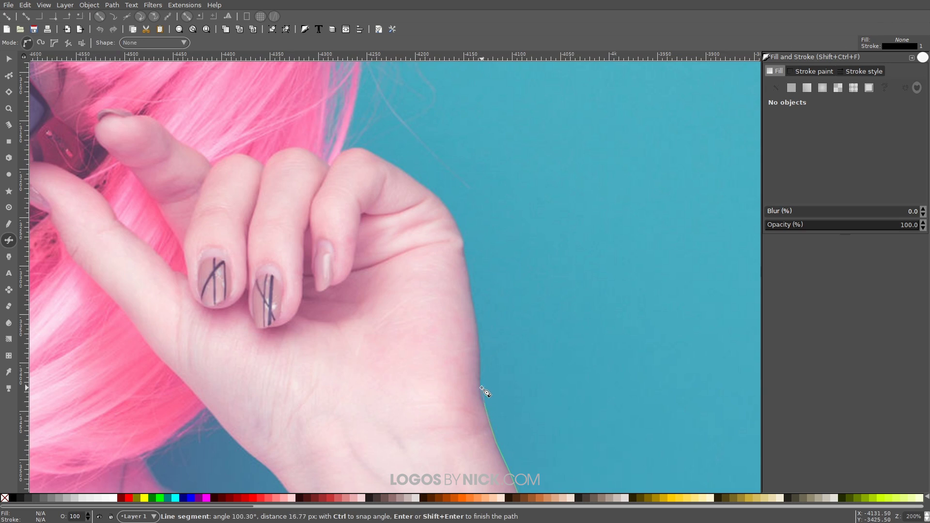
click(479, 326)
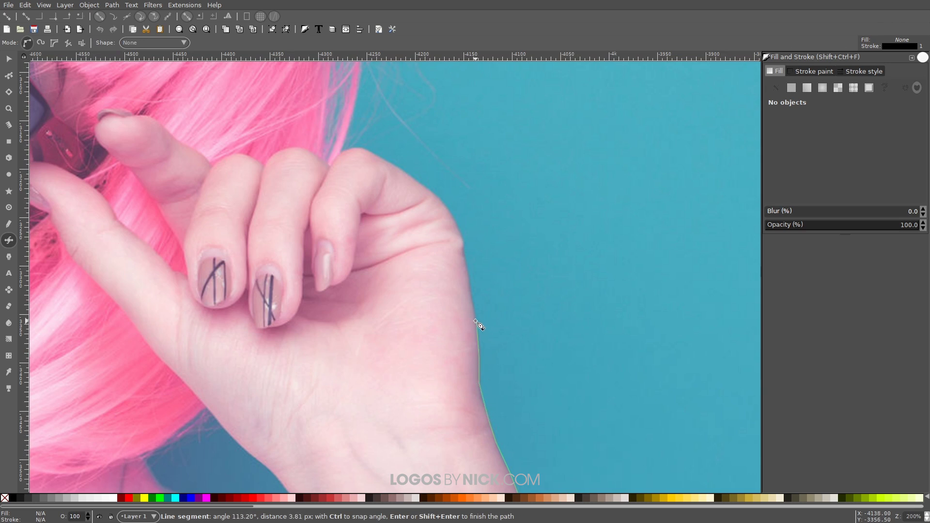
Add closely spaced path nodes up the side of the hand to the crease below the little finger.
scroll(478, 315, up, 4)
scroll(475, 331, down, 1)
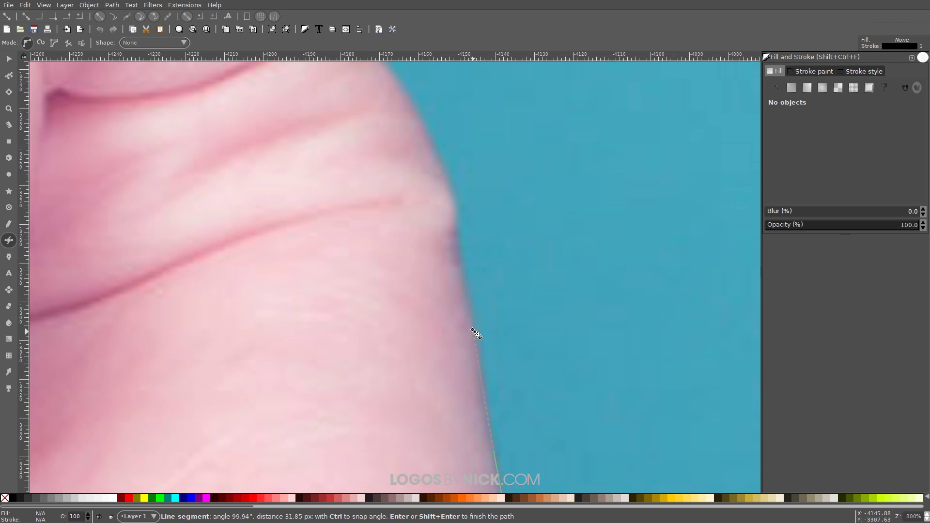
click(462, 278)
scroll(461, 278, up, 1)
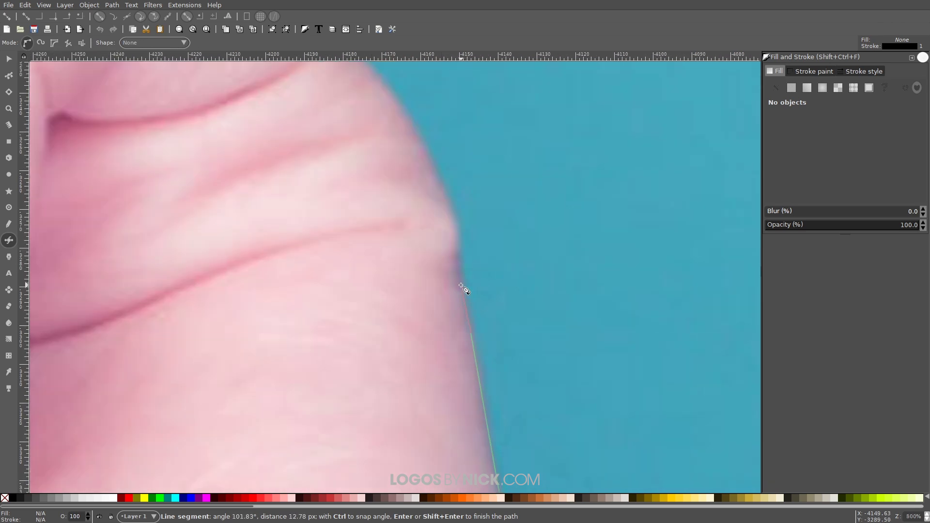
click(458, 224)
Trace the curved outer edge of the little finger's knuckle with short straight path segments.
drag(455, 196, 500, 387)
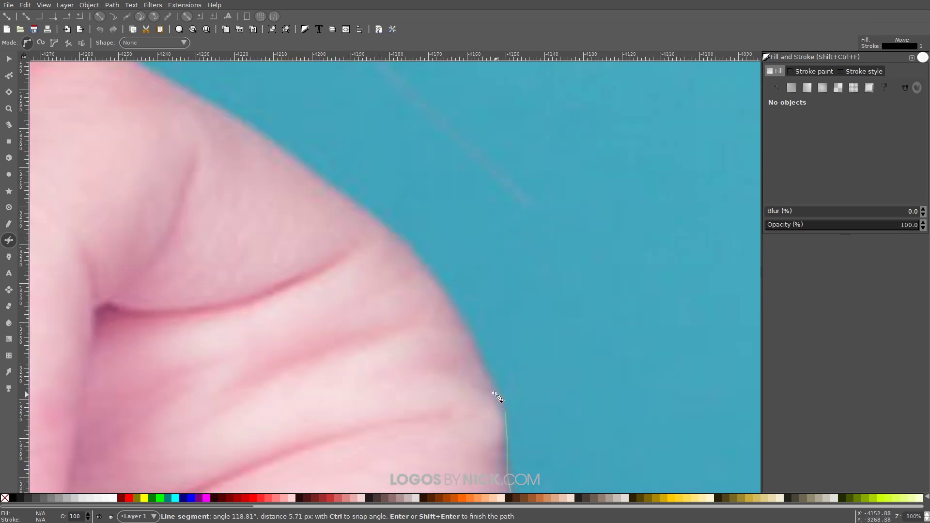
click(490, 380)
click(464, 323)
click(444, 291)
click(415, 259)
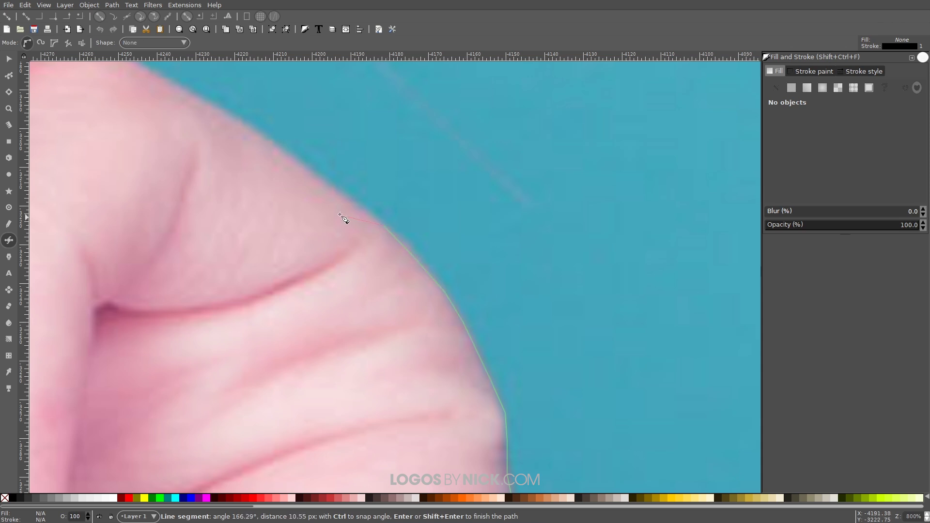
Continue the path from the raised hand up the outer edge of the pink hair, leaving out the loose strands.
scroll(473, 311, down, 8)
scroll(439, 295, down, 1)
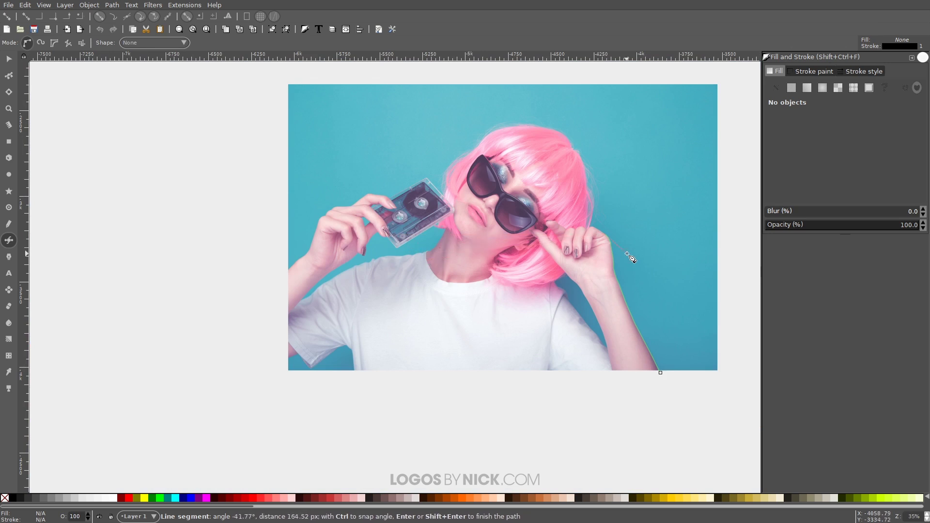
scroll(614, 234, up, 9)
scroll(503, 220, down, 2)
click(331, 398)
scroll(342, 355, up, 10)
click(422, 233)
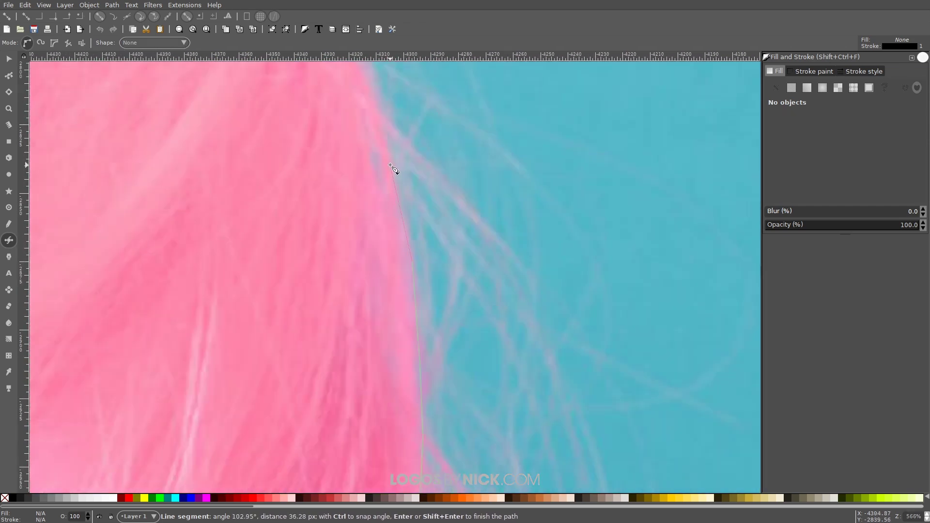
Carry the path over the top of the pink hair and down its other side beside the sunglasses.
scroll(396, 172, up, 10)
click(616, 345)
scroll(590, 317, left, 10)
click(299, 314)
scroll(267, 314, down, 3)
click(487, 188)
scroll(452, 225, up, 3)
click(361, 233)
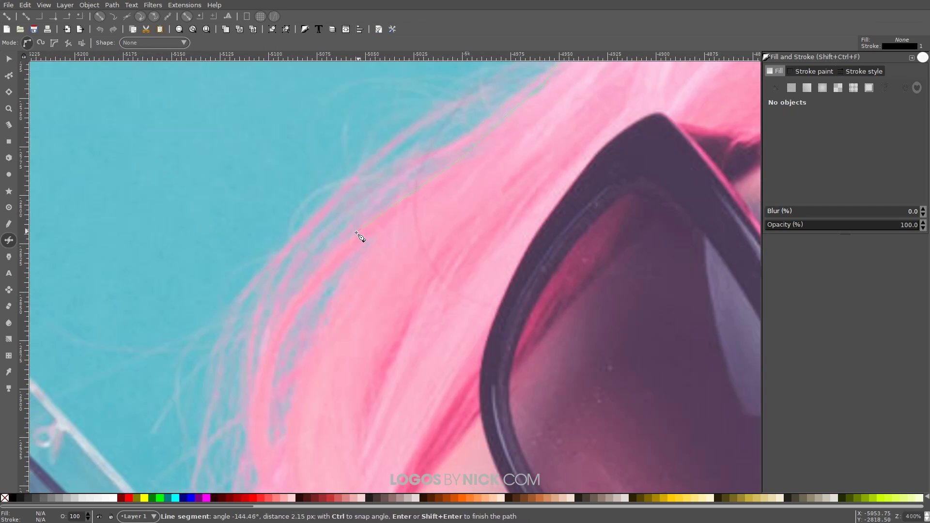
Continue the path around the cassette tape and onto the fingers of the hand holding it.
scroll(359, 237, left, 10)
click(503, 249)
scroll(475, 247, up, 3)
click(350, 250)
scroll(310, 239, left, 10)
click(624, 148)
scroll(573, 189, down, 2)
click(535, 155)
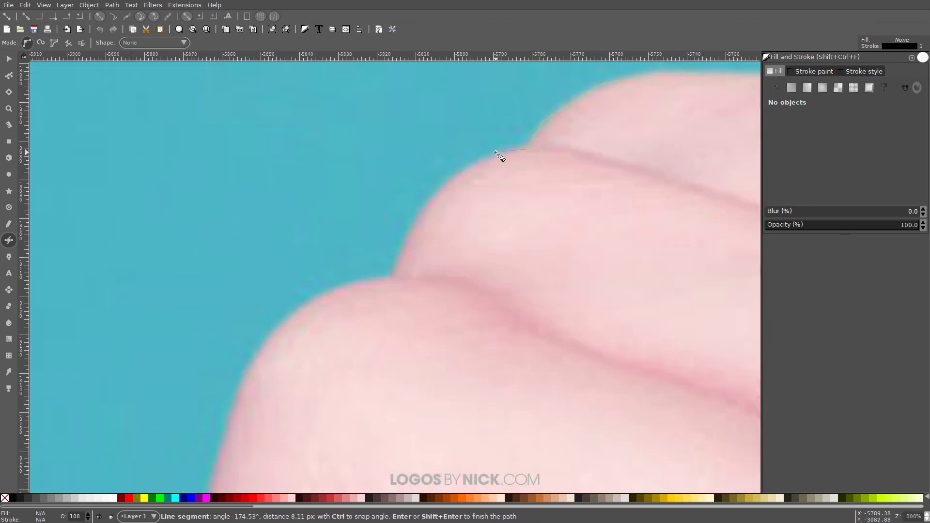
Trace the path down the back of the cassette-holding hand and its wrist to the photo's side edge.
scroll(502, 158, down, 5)
click(347, 238)
scroll(334, 272, down, 5)
click(434, 342)
Run the path outside the photo's side and lower edges around the woman's body and close it at the starting node.
scroll(394, 377, down, 8)
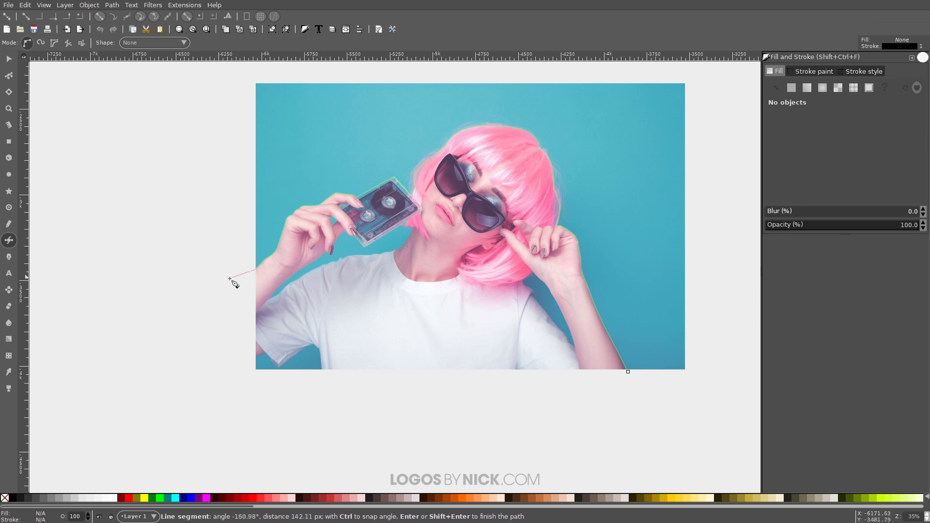
scroll(232, 282, up, 2)
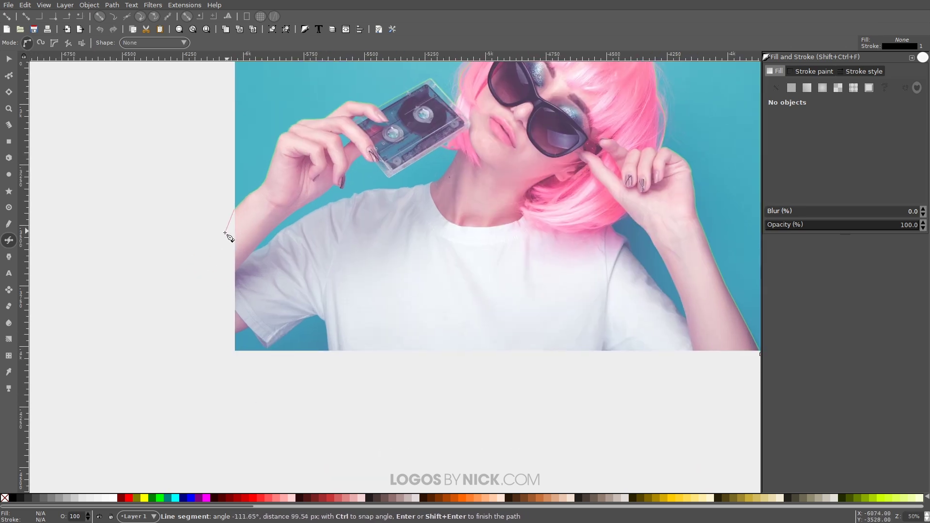
click(214, 238)
click(207, 321)
click(212, 358)
click(238, 371)
click(526, 384)
scroll(431, 378, right, 8)
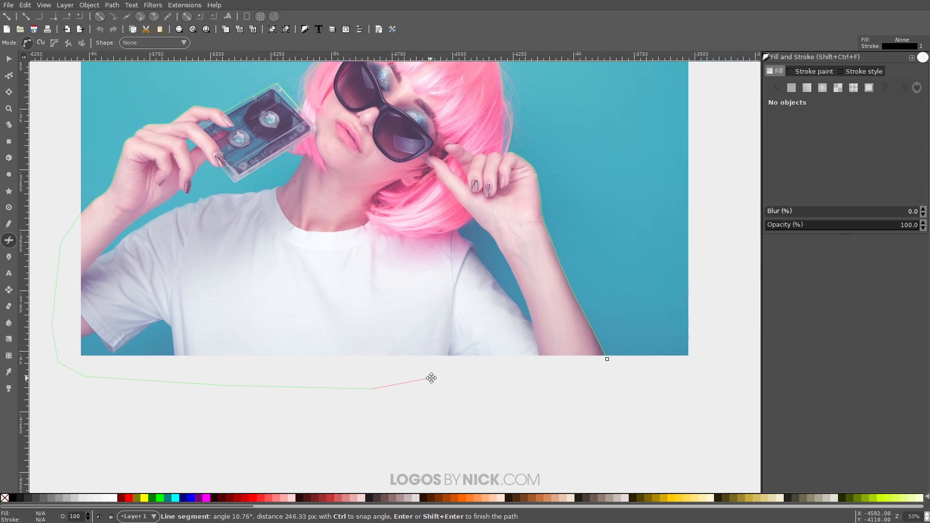
click(529, 385)
click(607, 358)
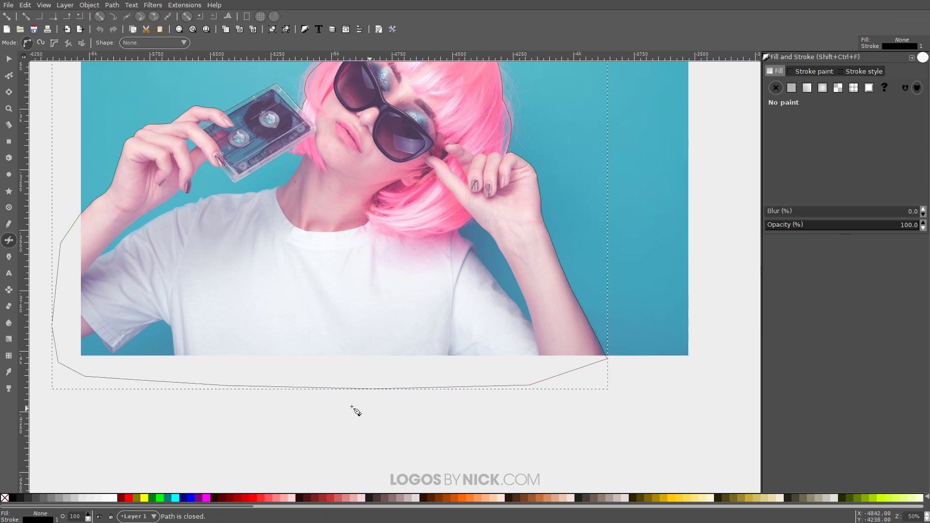
Try a solid red fill on the woman's outline path and undo it.
scroll(389, 318, down, 2)
scroll(366, 263, up, 1)
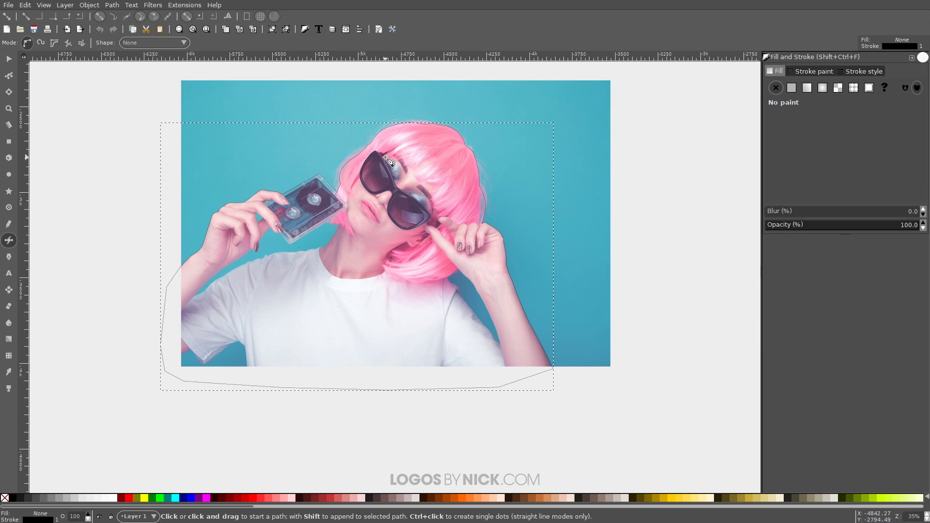
click(130, 498)
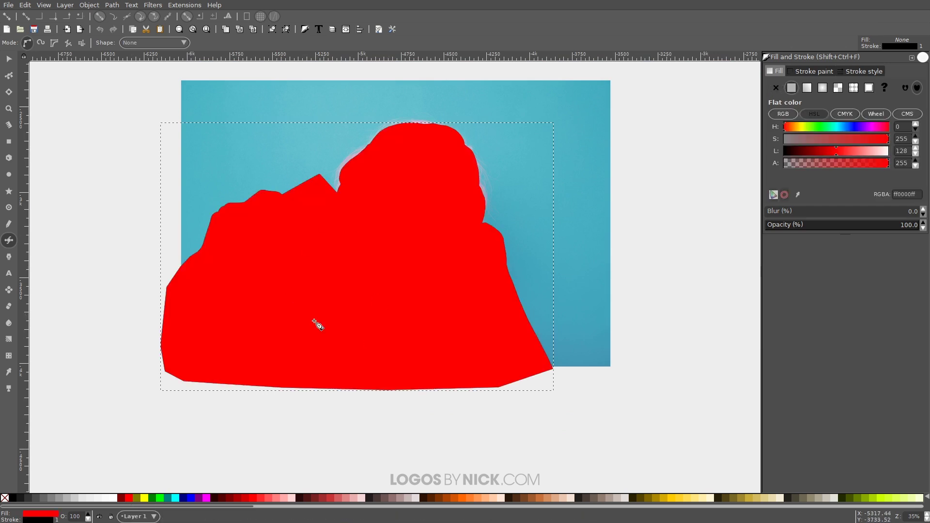
key(ctrl+z)
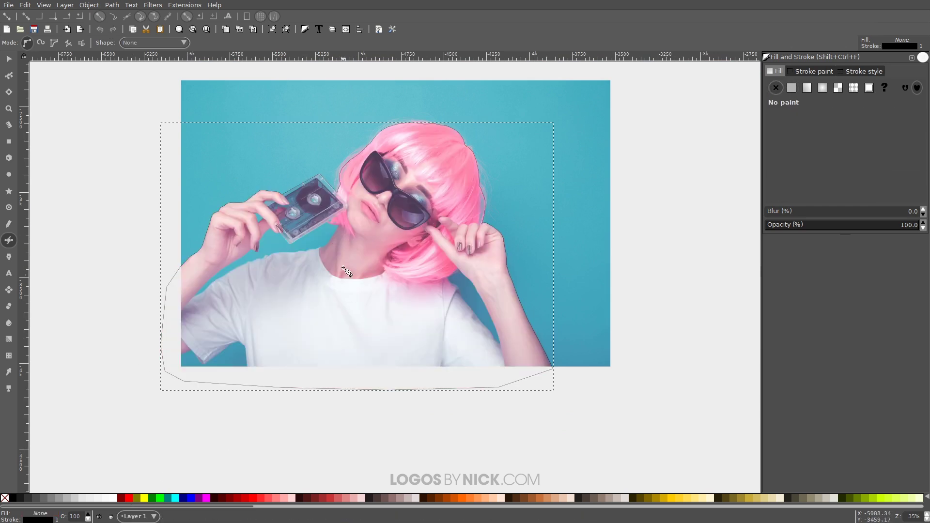
Examine the background gaps enclosed by the outline around the fingers, cassette tape, neck and raised arms.
drag(337, 251, 352, 256)
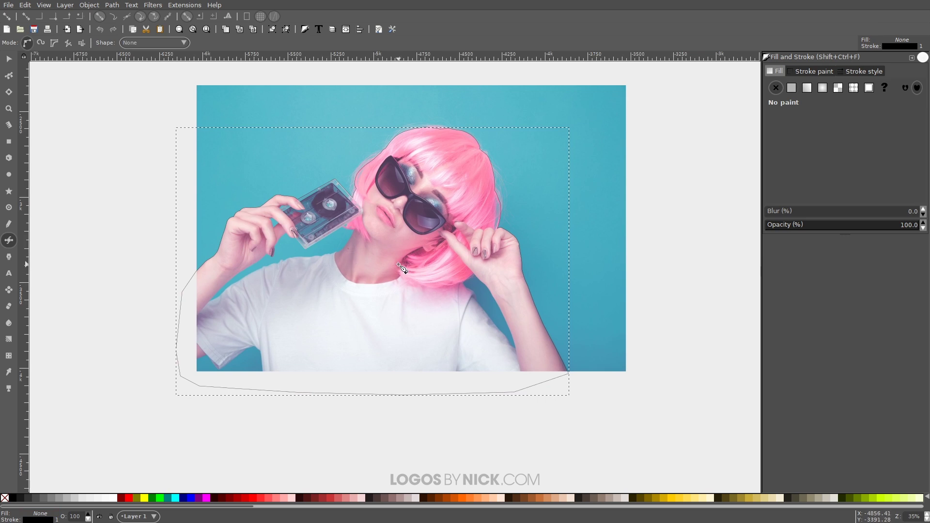
key(1)
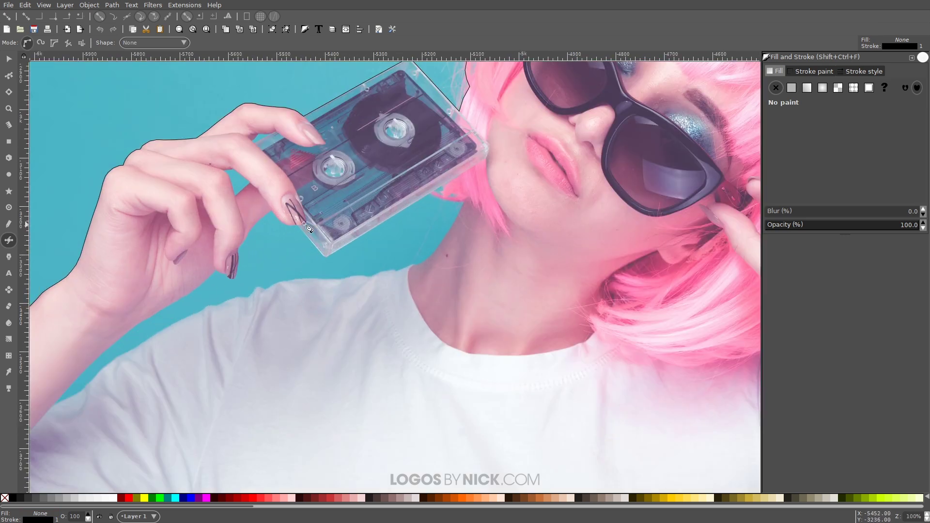
key(2)
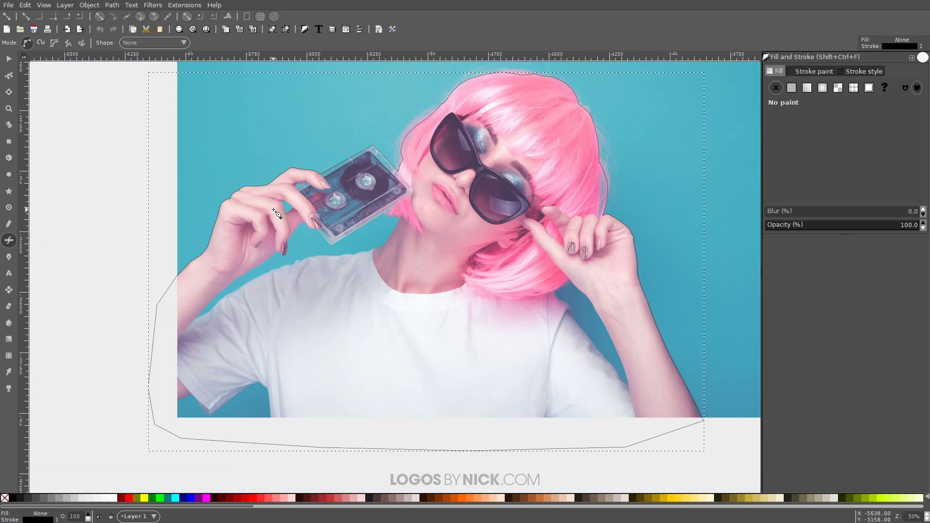
scroll(278, 214, up, 2)
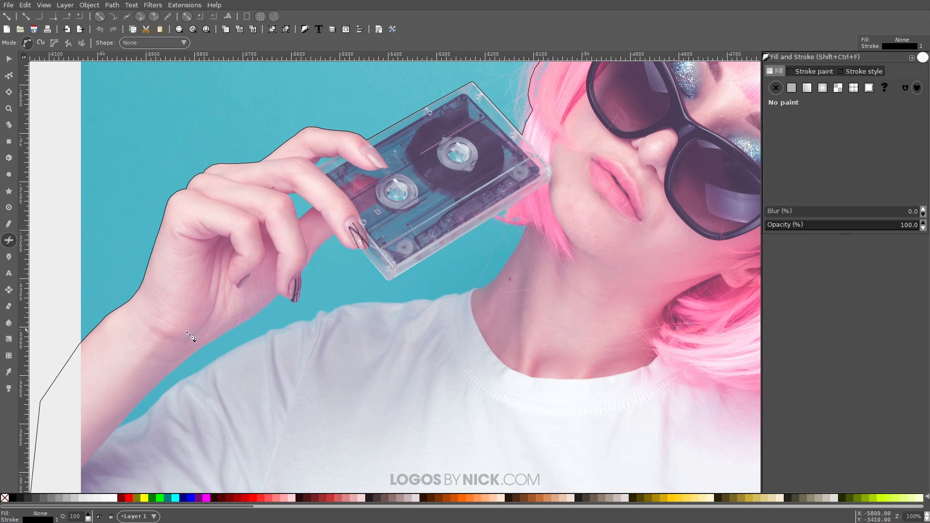
drag(367, 290, 166, 222)
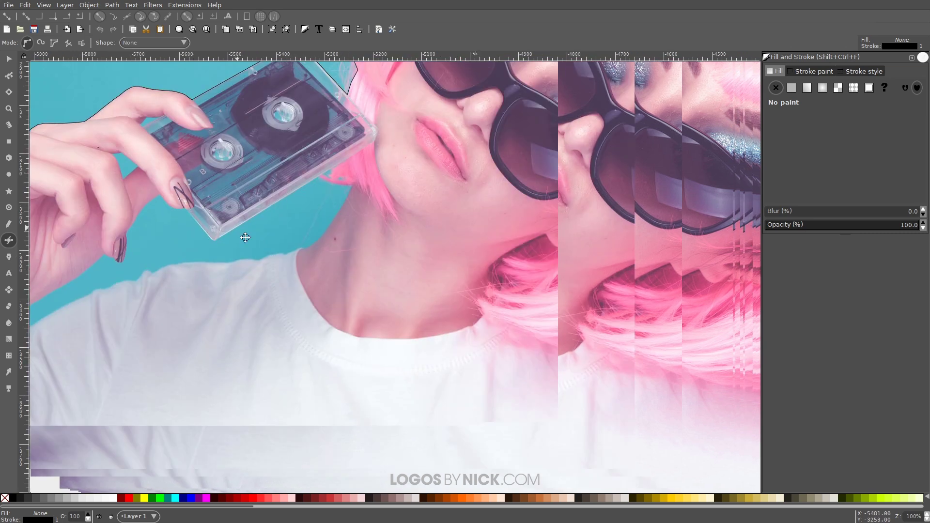
drag(561, 272, 317, 87)
scroll(409, 133, up, 4)
scroll(500, 213, left, 3)
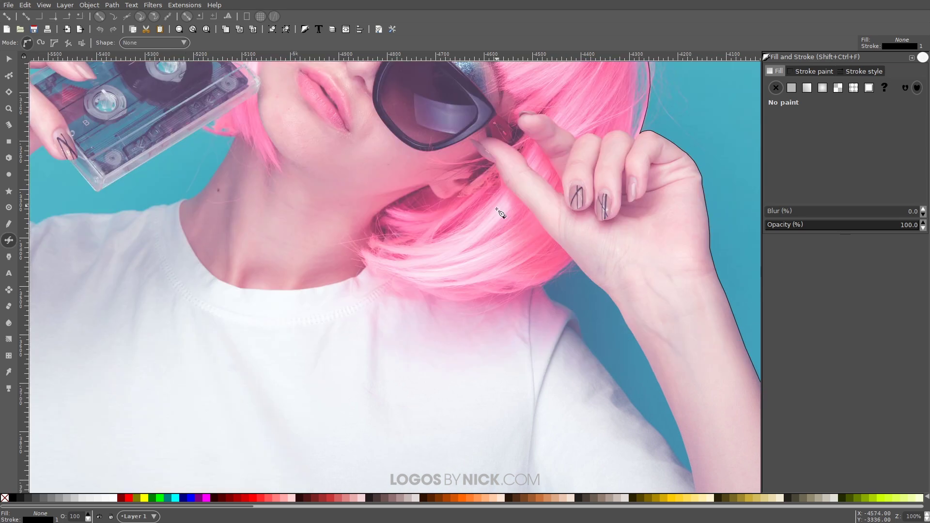
drag(246, 249, 504, 357)
drag(286, 295, 378, 296)
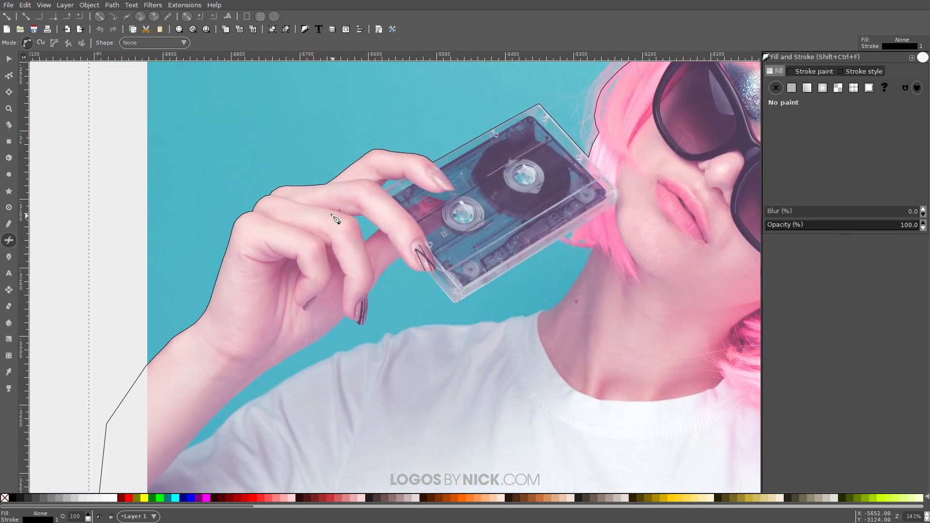
Trace a closed path around the small background gap between the fingers and thumb of the cassette-holding hand.
scroll(329, 215, up, 3)
click(391, 216)
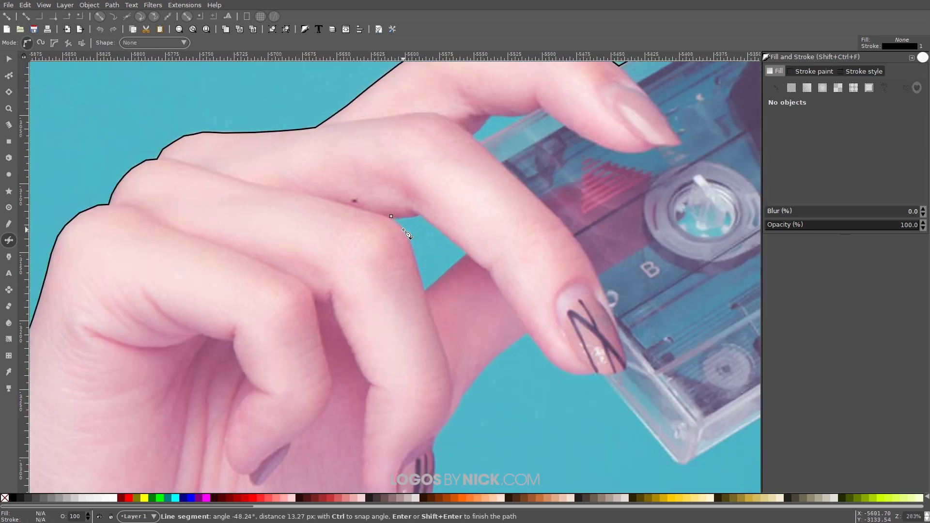
click(428, 296)
click(449, 270)
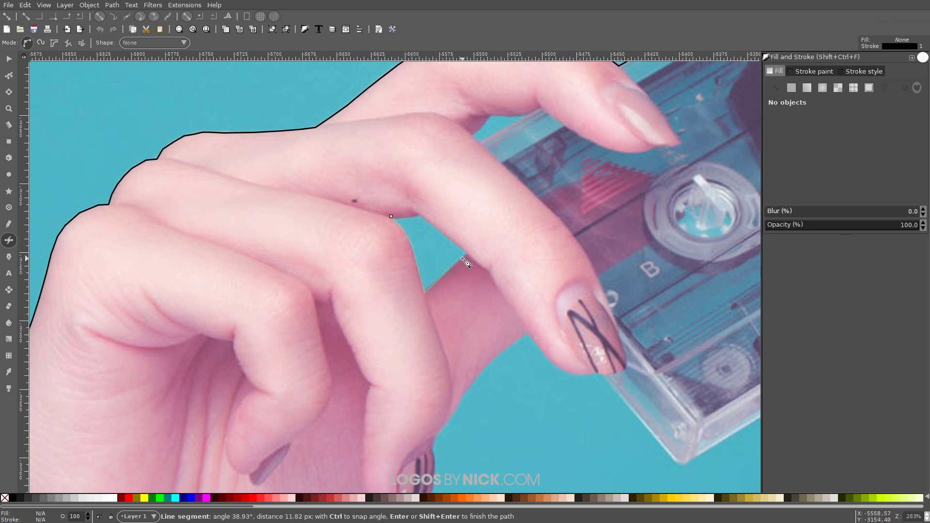
click(466, 253)
click(446, 237)
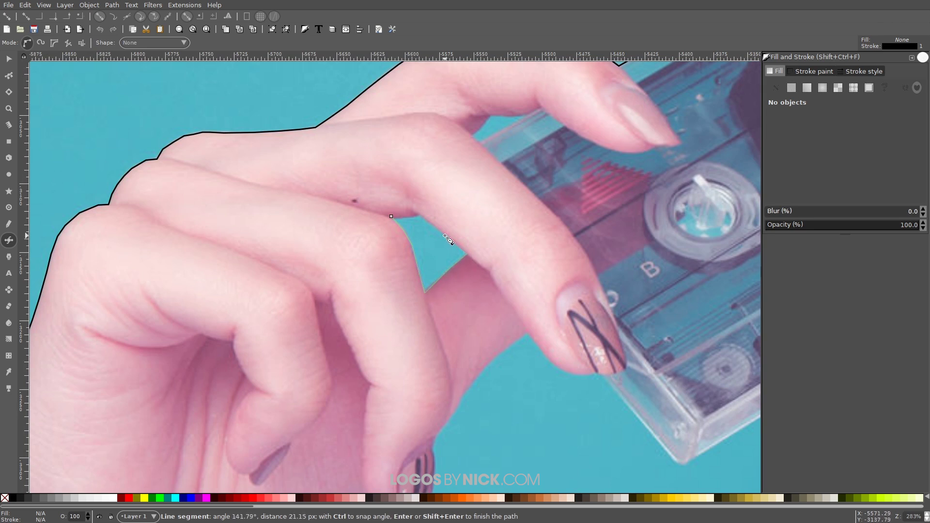
click(421, 215)
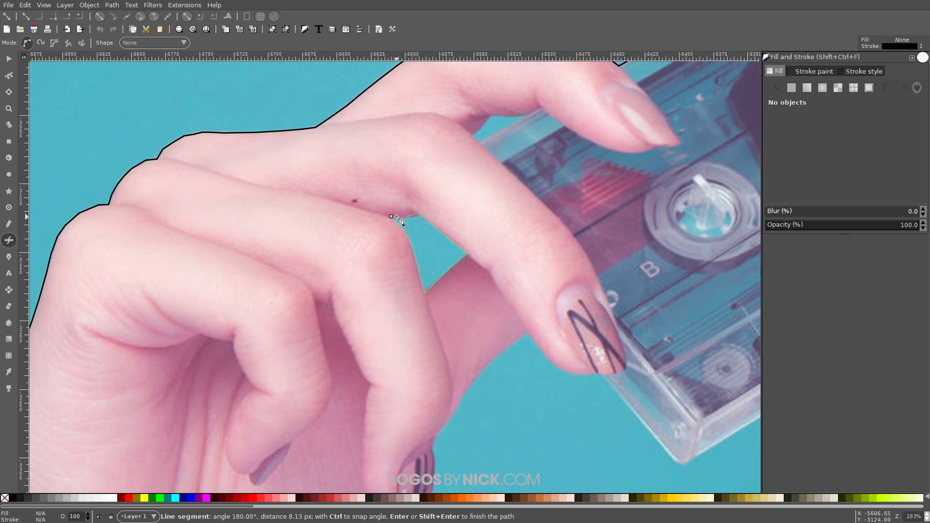
click(391, 216)
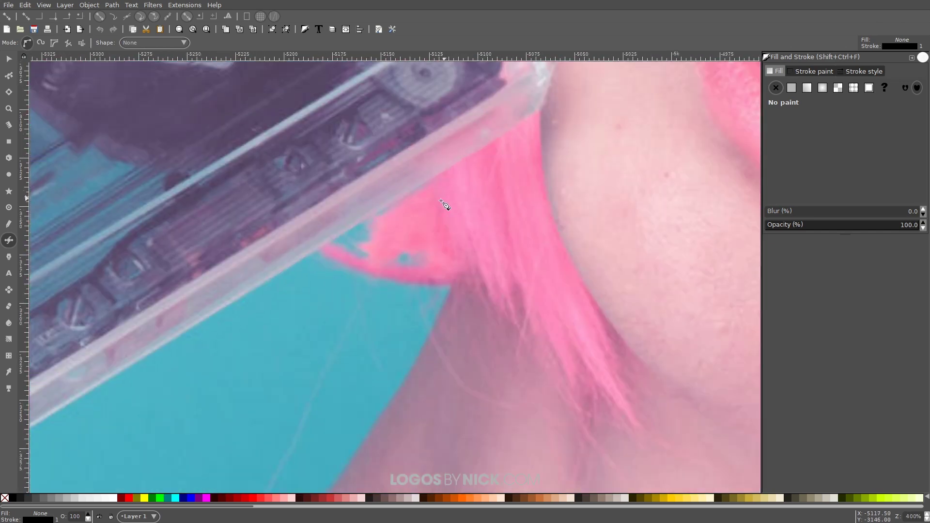
Trace a closed path around the tiny background gap between the cassette's lower edge and the pink hair.
click(330, 242)
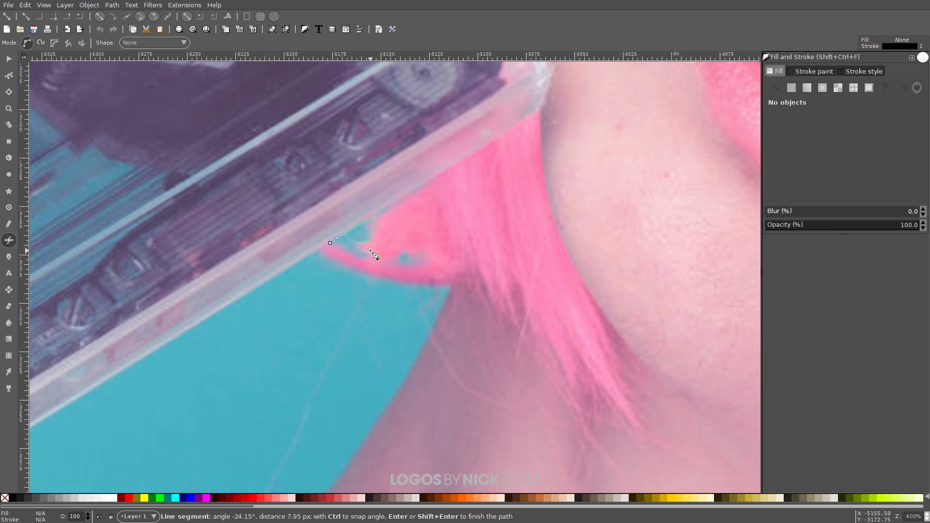
click(341, 251)
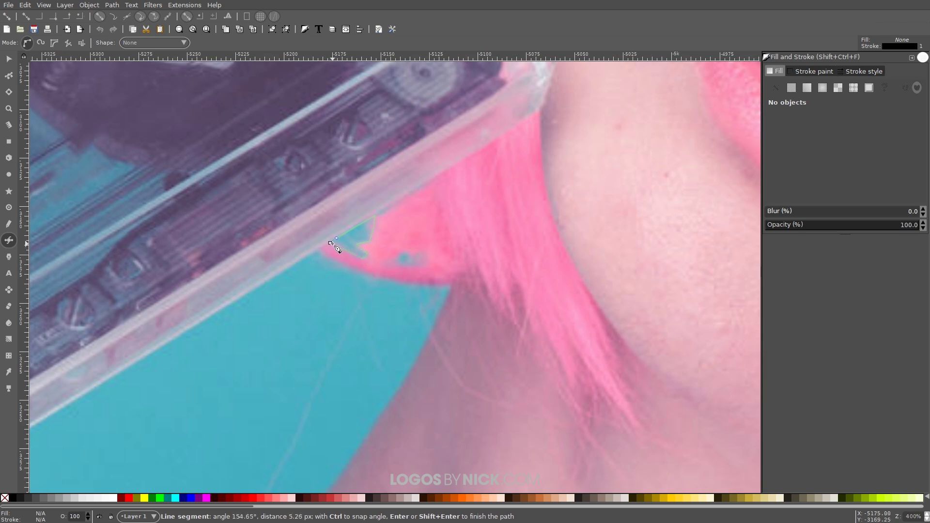
click(330, 242)
Trace the large background gap enclosed by the cassette, neck, shirt shoulder, forearm and fingernails as a separate path.
scroll(316, 260, down, 5)
scroll(467, 333, up, 6)
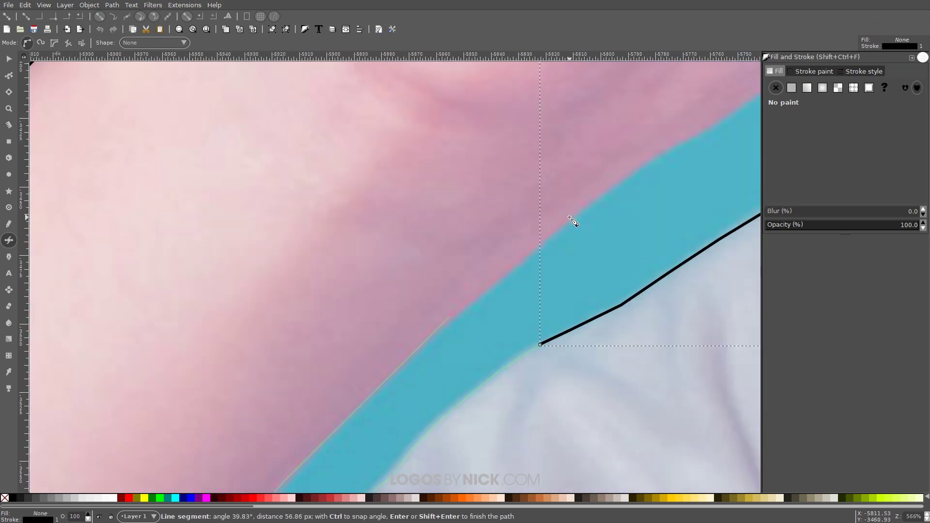
click(570, 217)
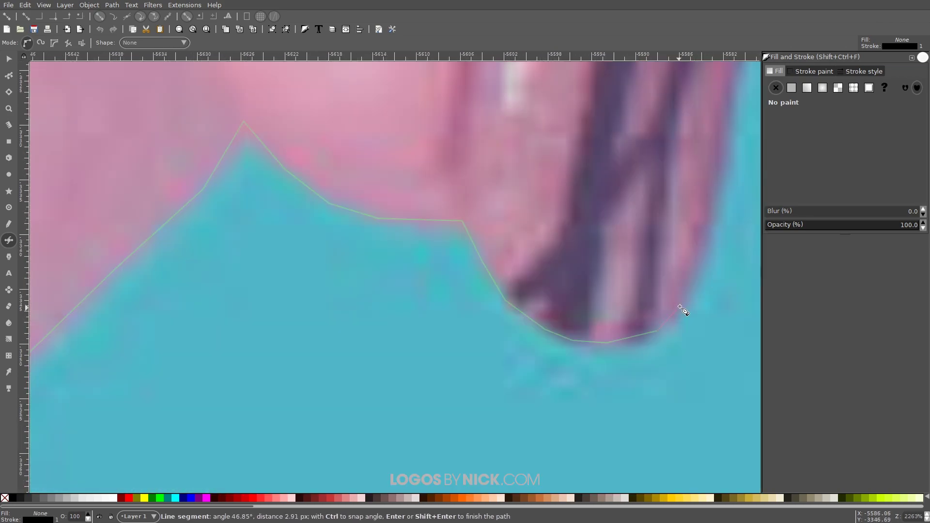
click(683, 309)
click(641, 141)
Trace a closed path around the background gap between the shirt sleeve, the pink hair and the arm raised to the sunglasses.
click(537, 347)
click(507, 316)
click(481, 288)
click(448, 236)
click(419, 196)
click(398, 172)
scroll(399, 173, up, 5)
click(355, 230)
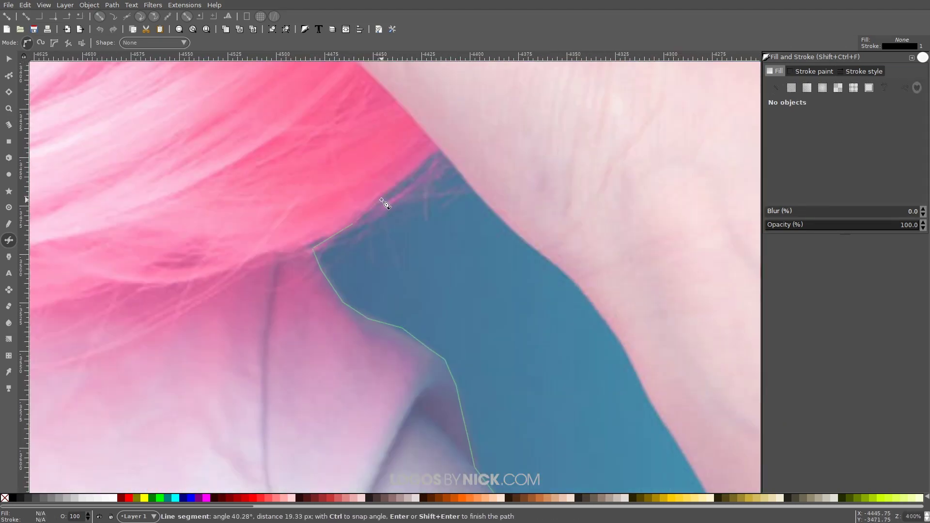
click(445, 297)
click(537, 347)
Trace a closed path around the background gap beneath the sleeve of the cassette-holding arm, extending past the photo's edges.
scroll(533, 297, down, 5)
scroll(187, 392, up, 5)
click(517, 271)
click(528, 267)
click(592, 248)
click(663, 300)
scroll(207, 431, down, 6)
click(268, 445)
click(204, 451)
click(166, 448)
click(173, 427)
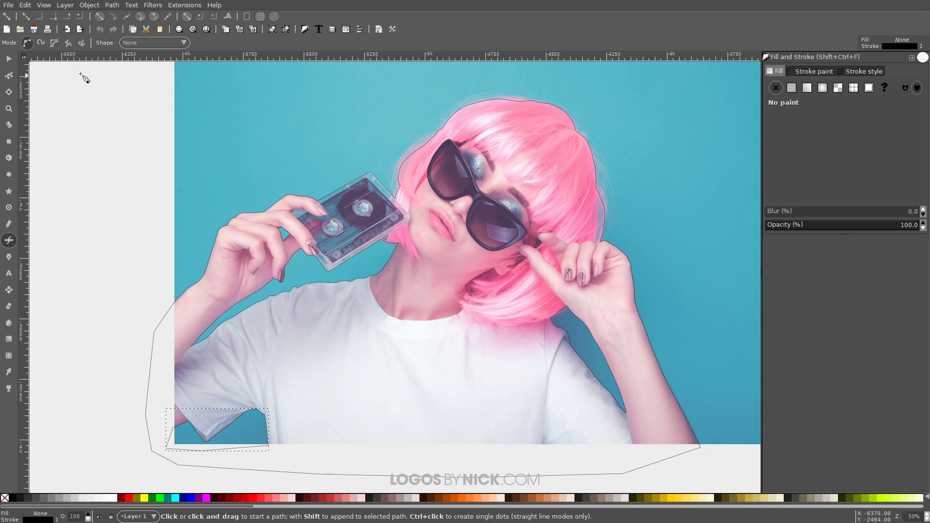
Select the four gap paths below the cassette, beside the hair, inside the other arm and under the sleeve, and unite them.
click(9, 58)
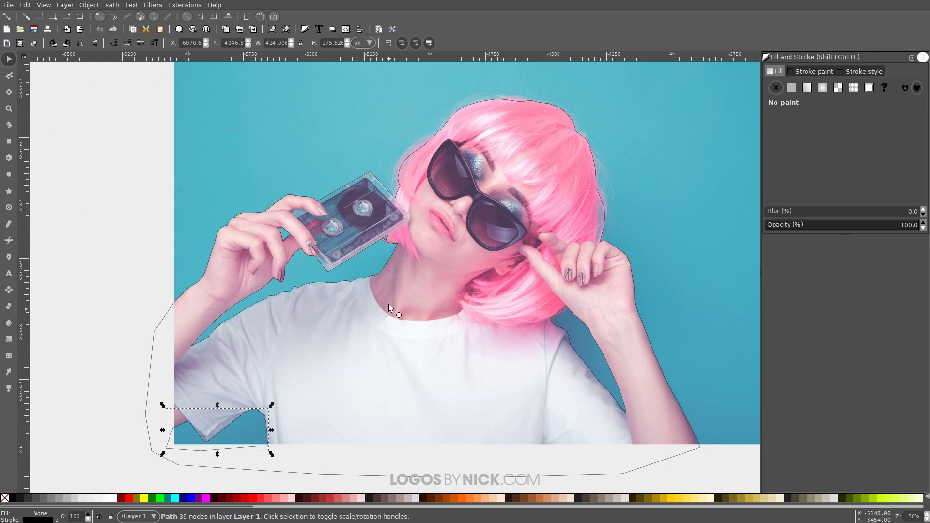
click(393, 248)
scroll(393, 248, up, 4)
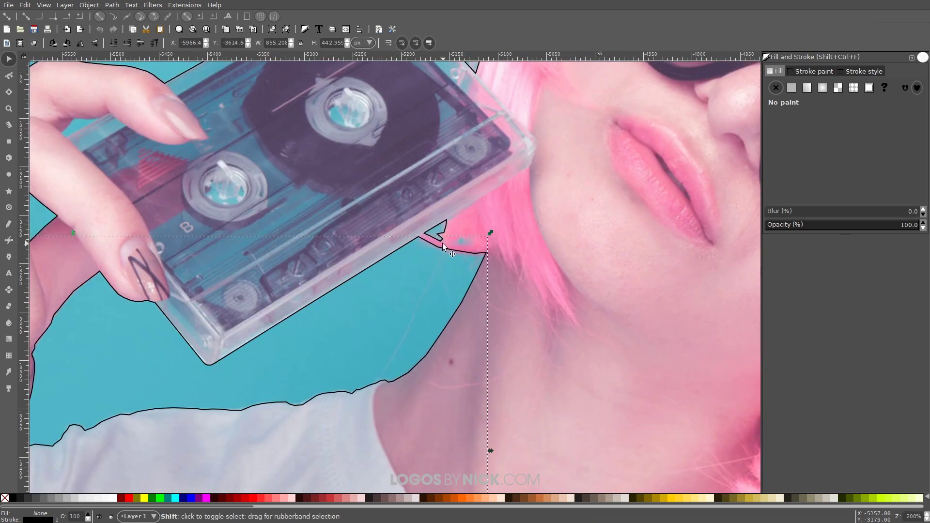
shift+click(446, 233)
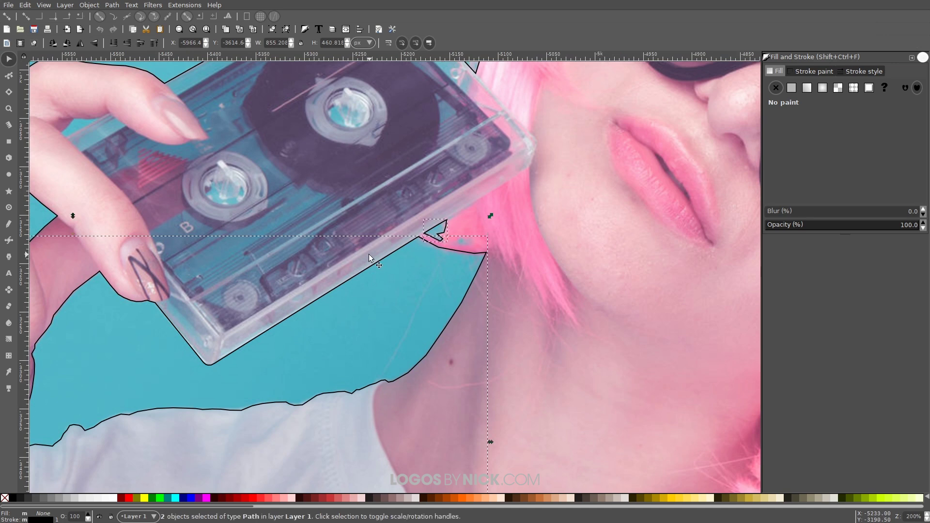
scroll(368, 254, down, 3)
scroll(404, 219, up, 1)
scroll(410, 219, down, 2)
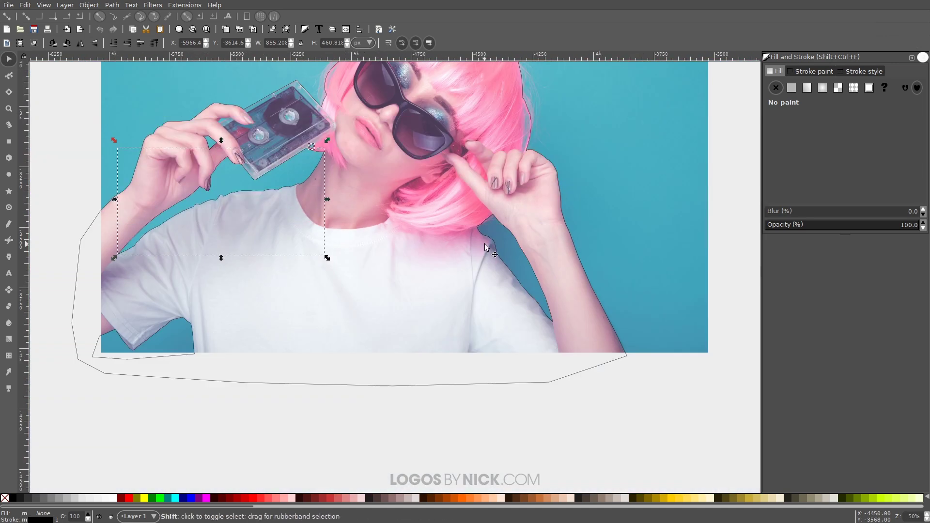
shift+click(489, 237)
scroll(313, 303, left, 4)
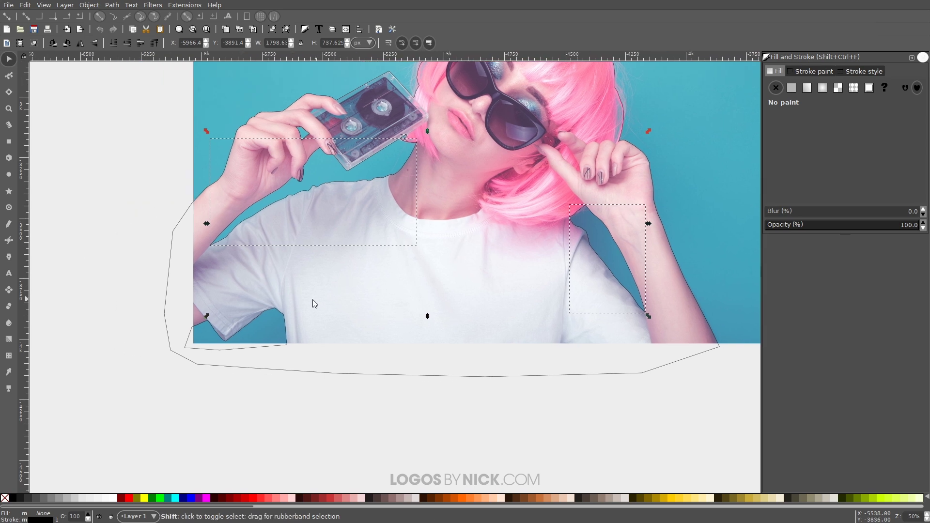
shift+click(267, 309)
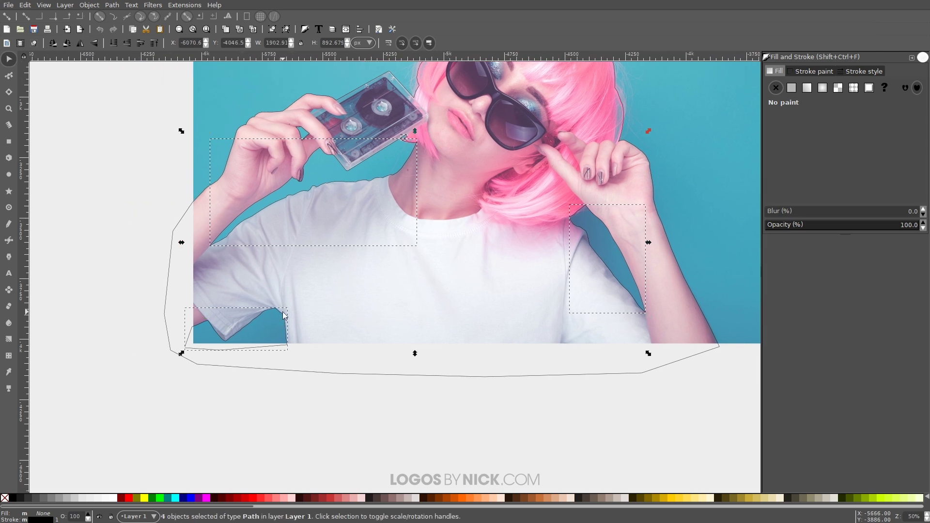
drag(267, 310, 243, 310)
key(ctrl+z)
drag(464, 222, 388, 290)
scroll(387, 291, down, 1)
scroll(390, 294, up, 1)
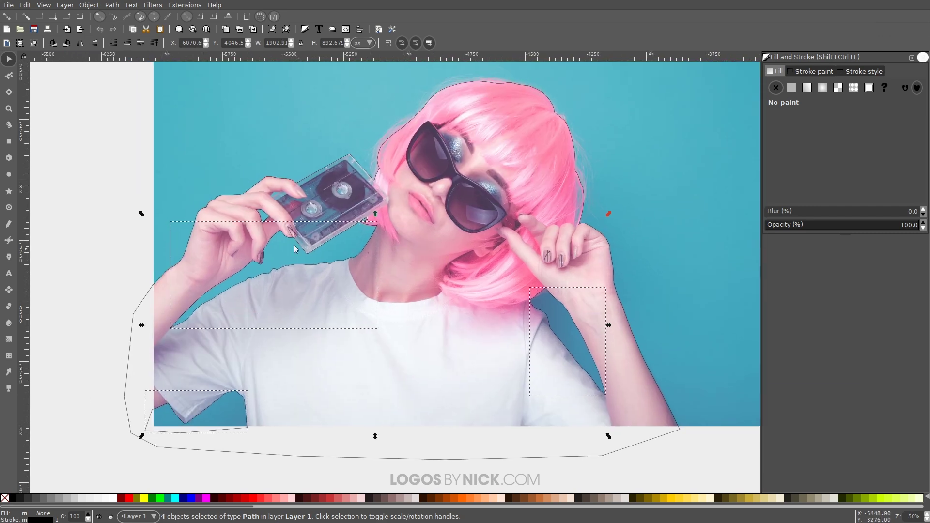
click(112, 5)
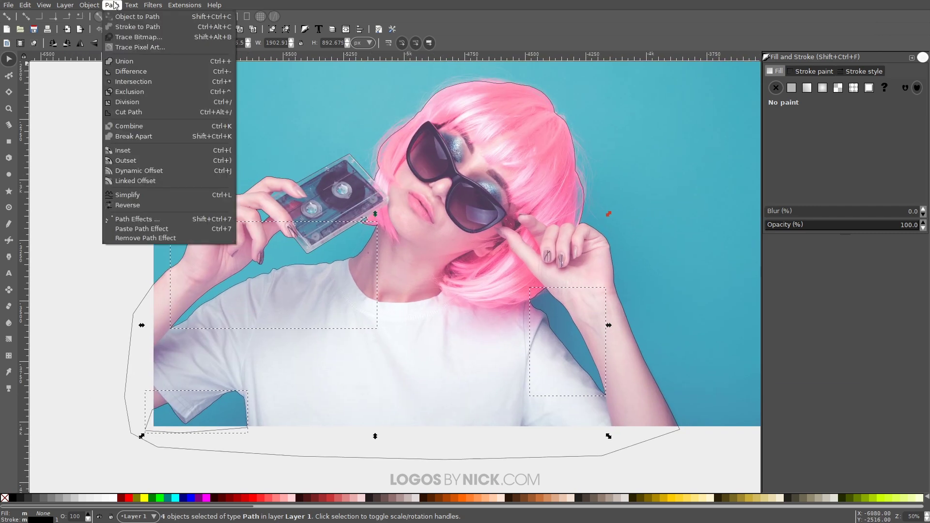
click(129, 63)
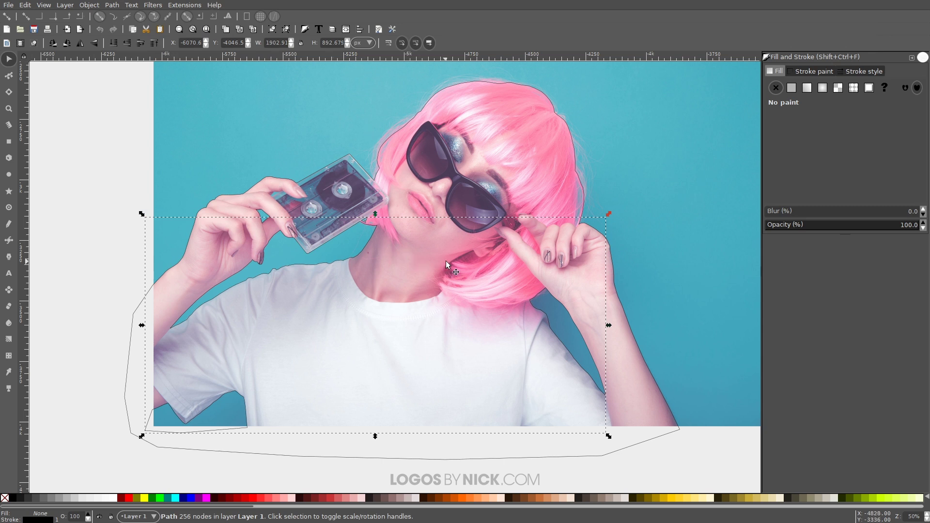
Subtract the united gap path from the woman's outline with Difference and fill the resulting path red.
key(shift)
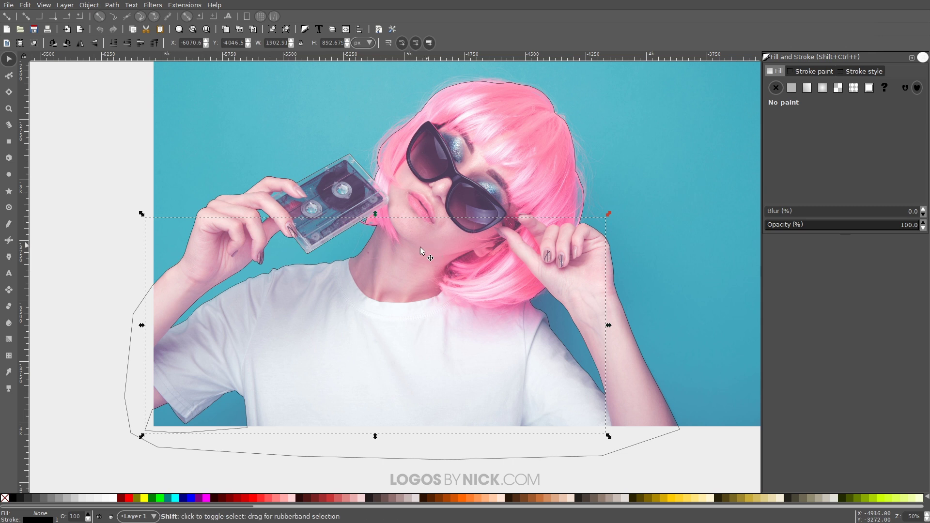
shift+click(130, 350)
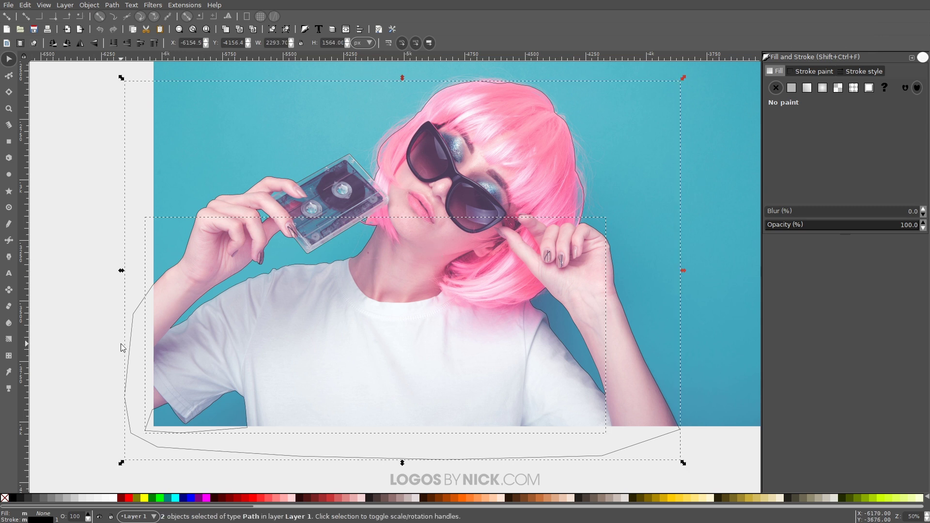
click(115, 6)
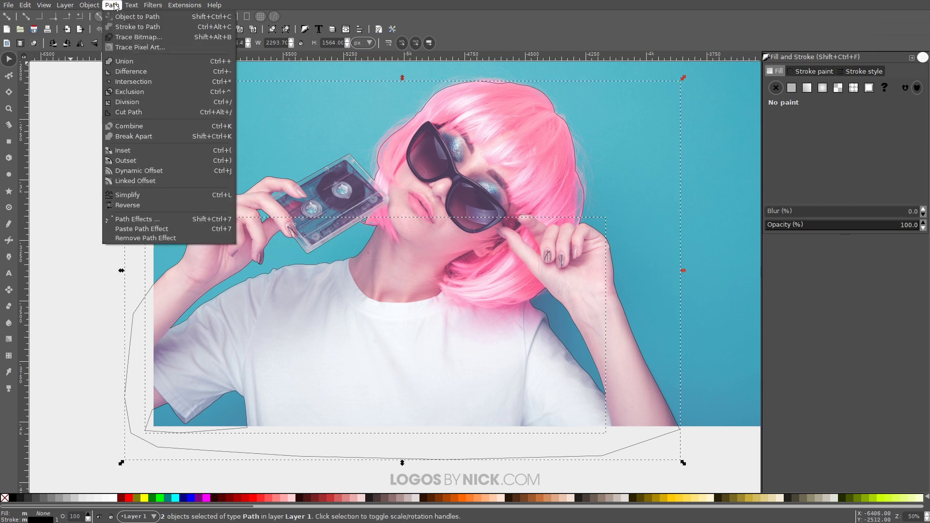
click(128, 72)
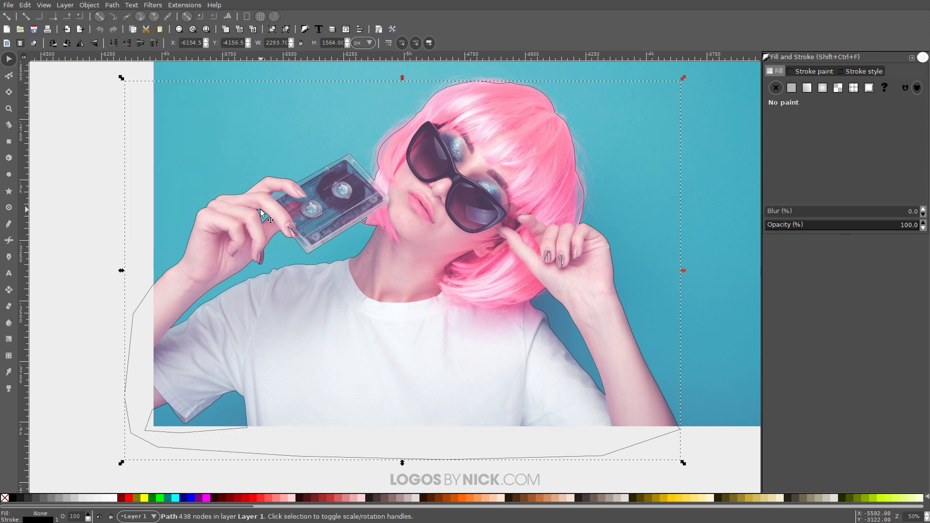
click(128, 504)
scroll(324, 365, down, 2)
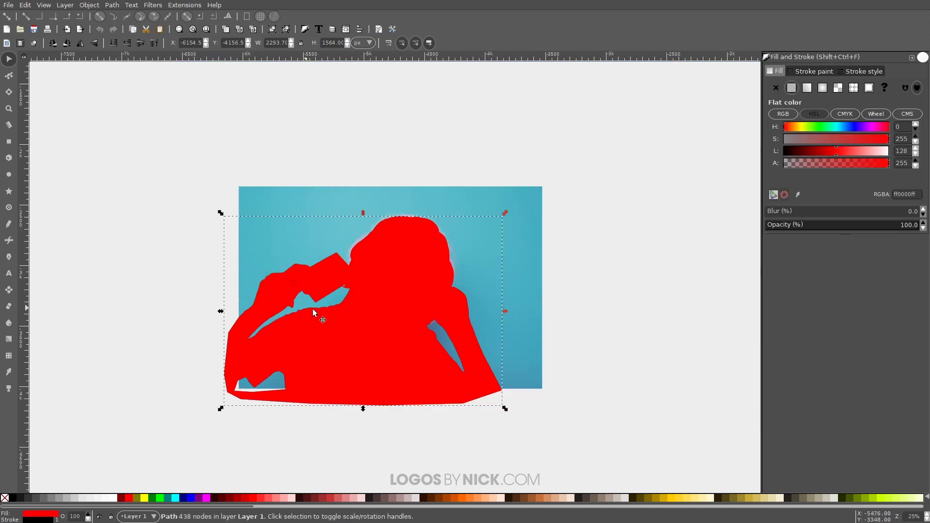
Subtract the small gap path between the cassette-holding fingers from the red silhouette with Difference and remove the silhouette's fill.
scroll(313, 309, up, 4)
shift+click(289, 243)
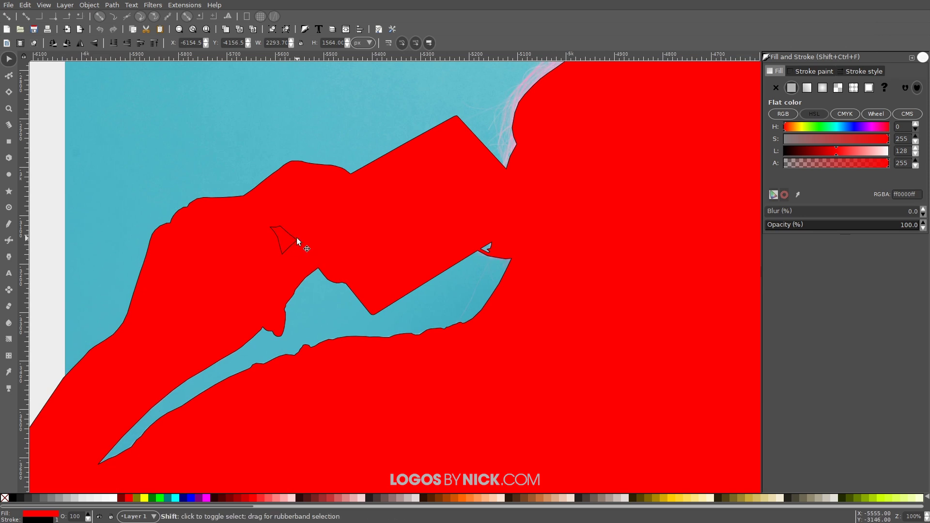
click(112, 5)
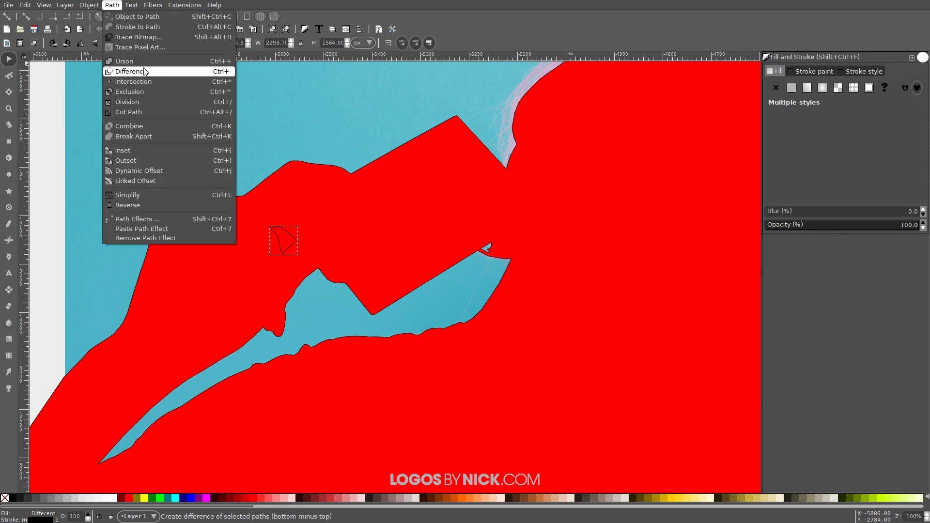
click(143, 72)
scroll(373, 228, down, 2)
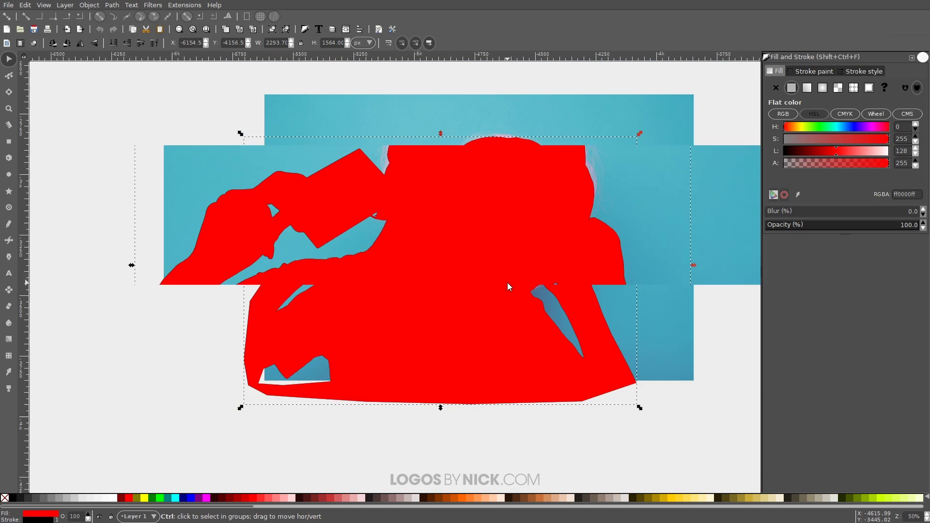
scroll(430, 275, down, 1)
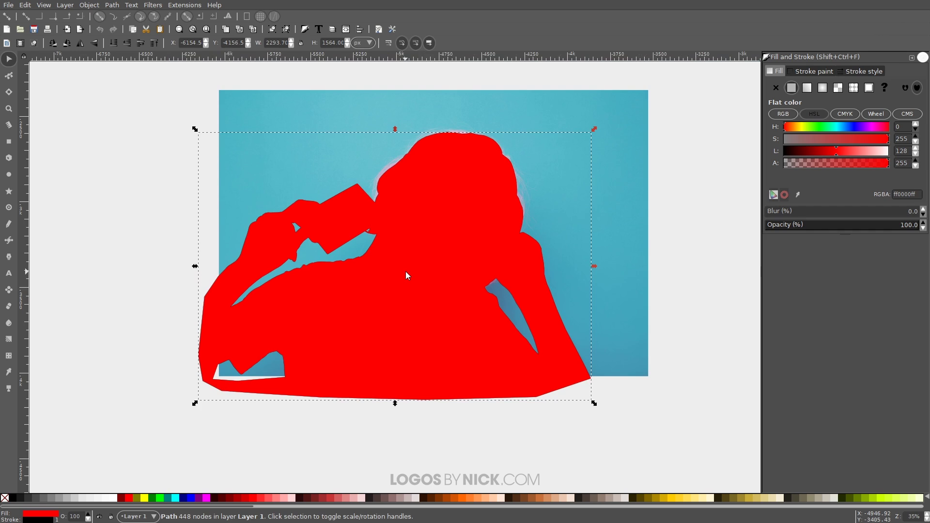
click(5, 498)
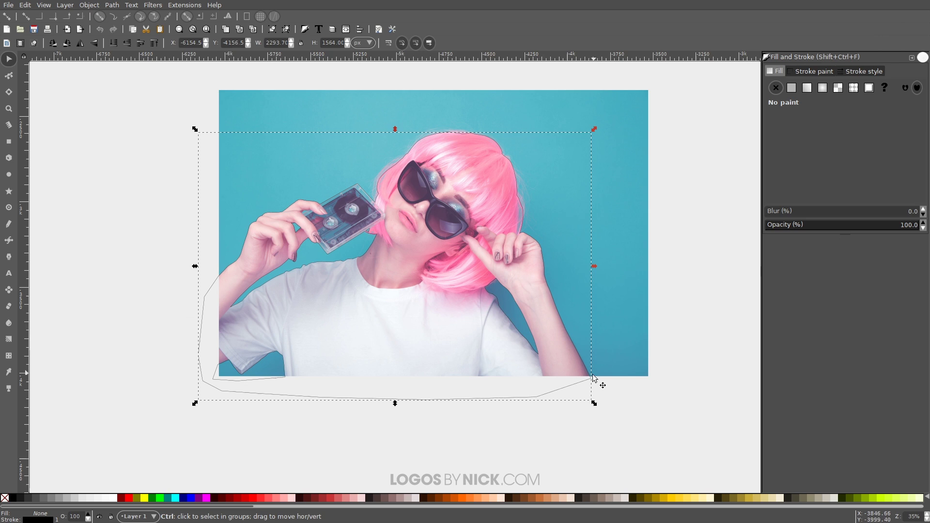
Move the outline's corner node just below the raised forearm inward by about 2.25 px so the edge hugs the arm.
scroll(590, 377, up, 6)
drag(571, 320, 528, 349)
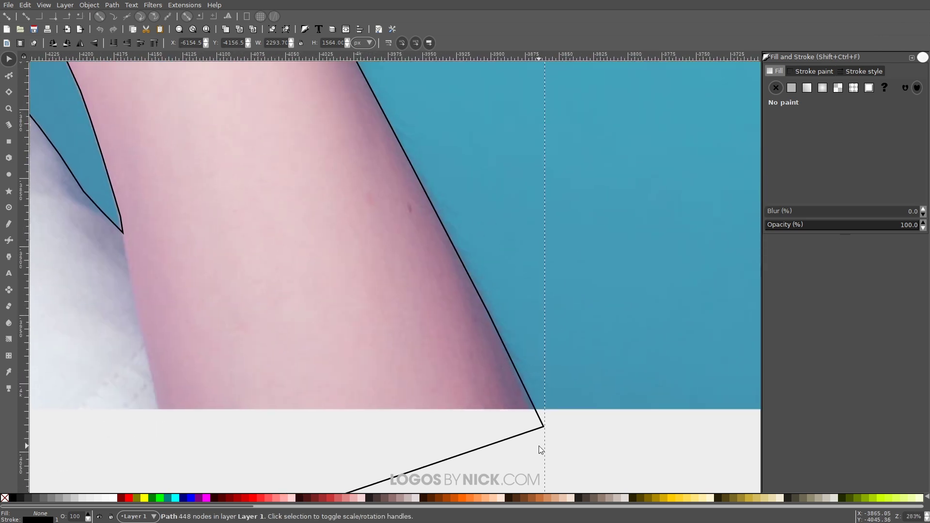
drag(536, 444, 535, 439)
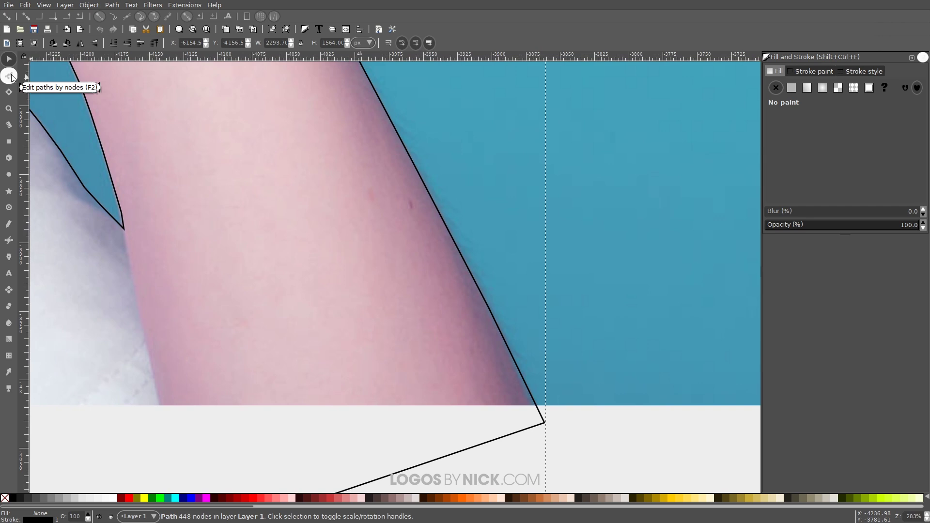
click(8, 75)
scroll(557, 446, up, 1)
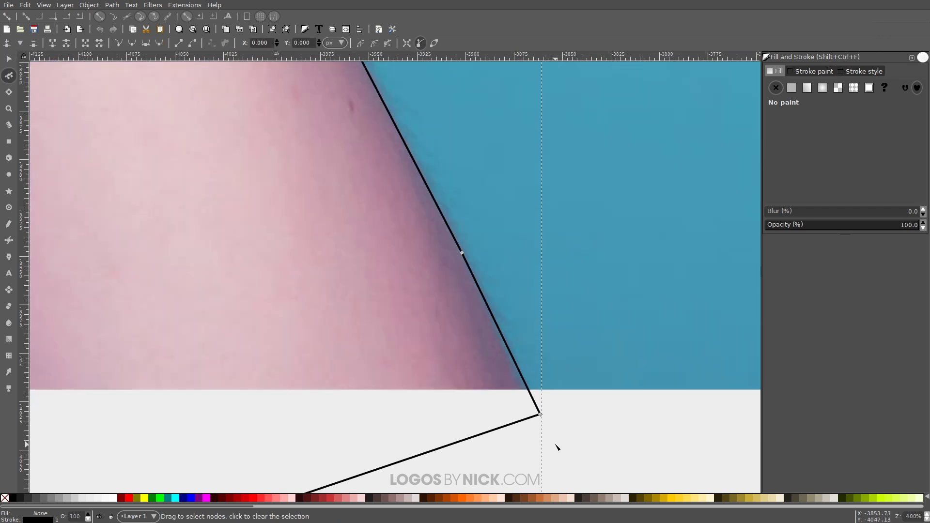
click(541, 415)
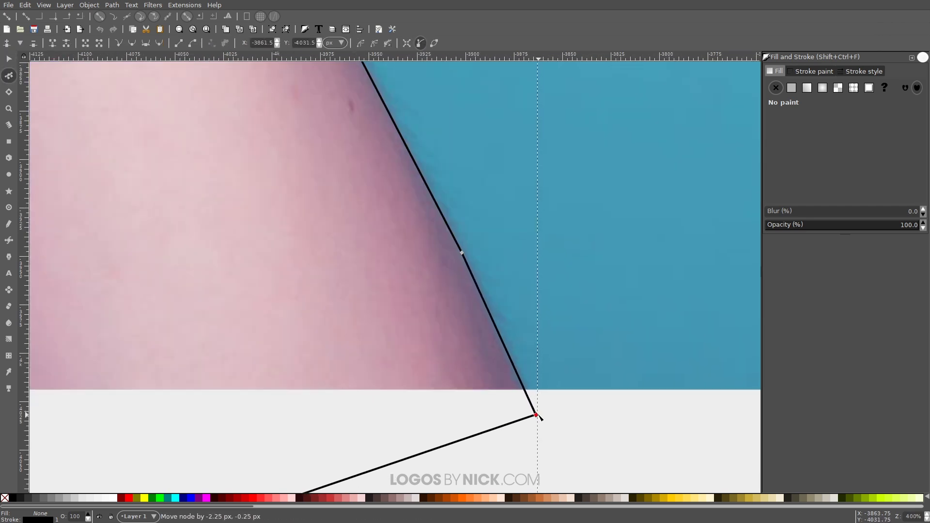
Make the two outline nodes along the outer edge of the lower forearm auto-smooth.
scroll(556, 368, up, 4)
scroll(540, 357, down, 2)
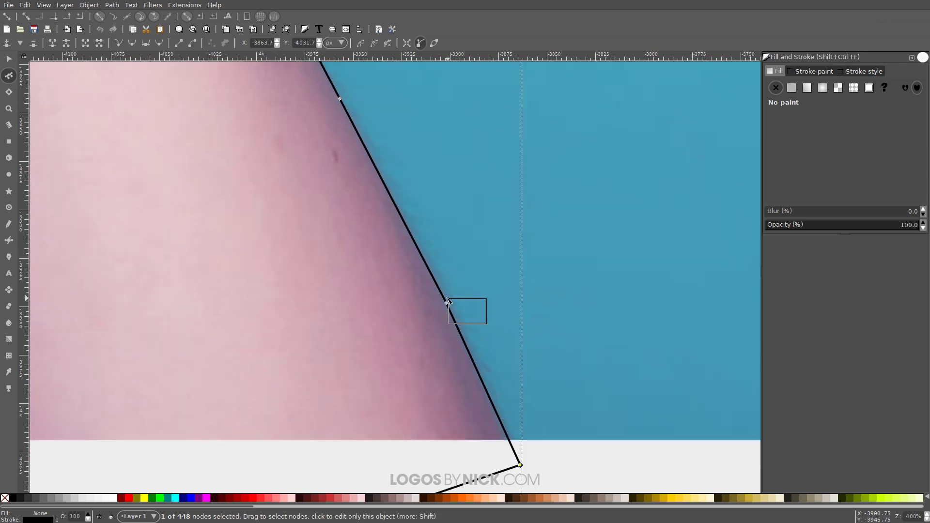
drag(448, 300, 443, 299)
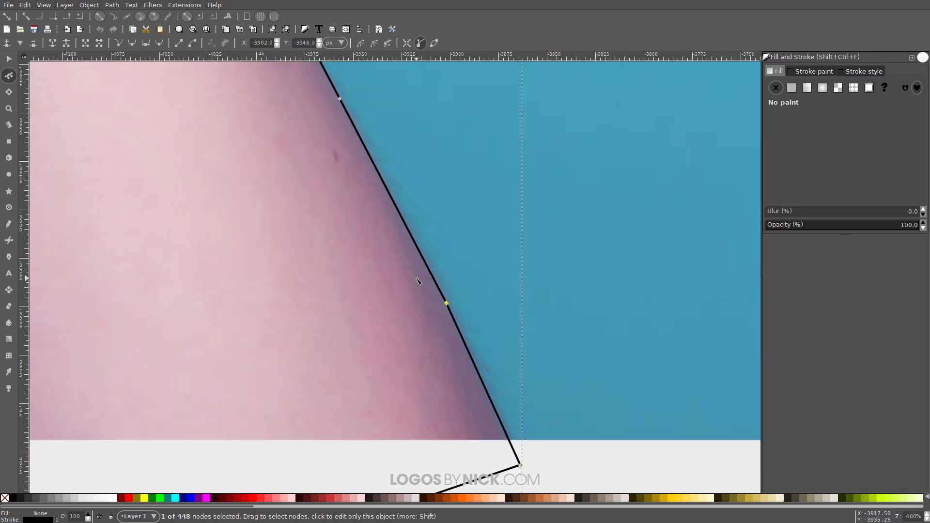
click(159, 43)
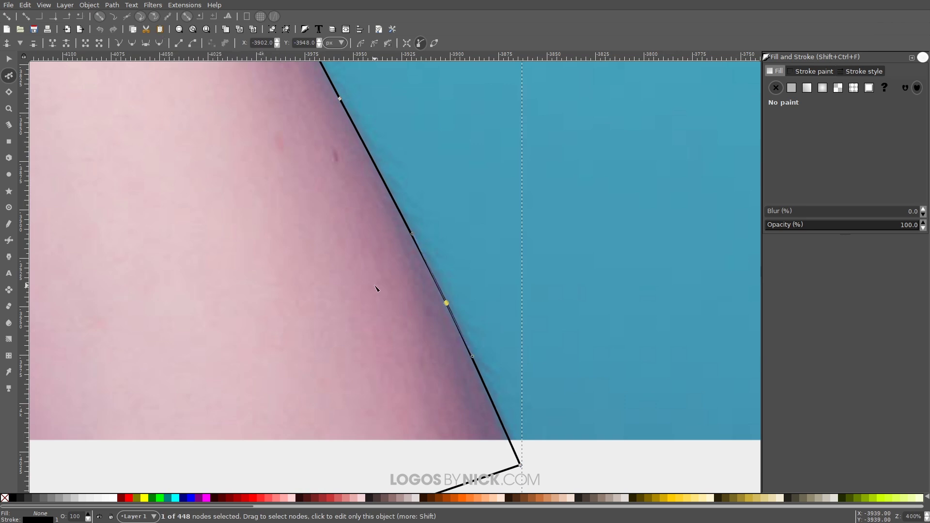
drag(339, 101, 430, 294)
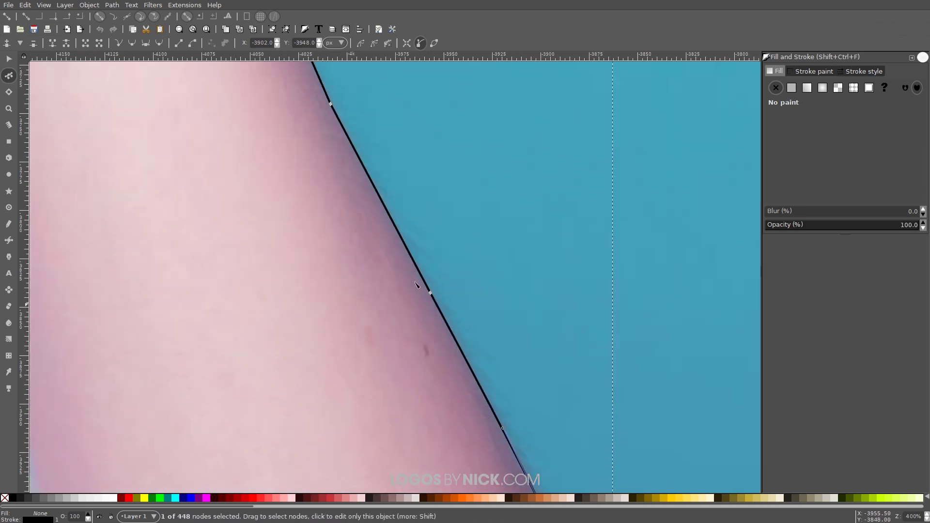
scroll(373, 242, up, 2)
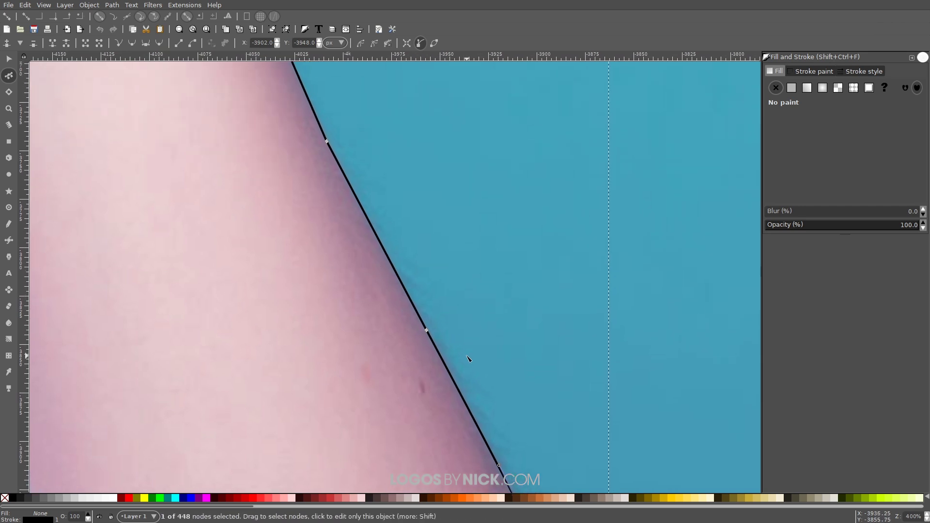
drag(499, 375, 351, 280)
click(160, 43)
Select the outline nodes from the forearm up around the wrist and hand, excluding the sharp corner at the hair, and make them auto-smooth.
scroll(328, 302, down, 4)
scroll(359, 380, up, 1)
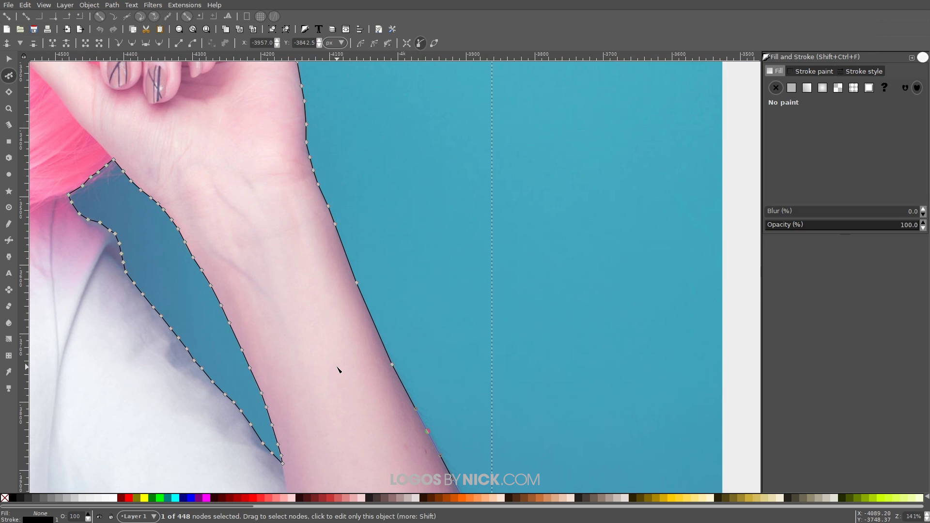
drag(445, 396, 314, 195)
drag(393, 202, 287, 116)
drag(379, 158, 442, 327)
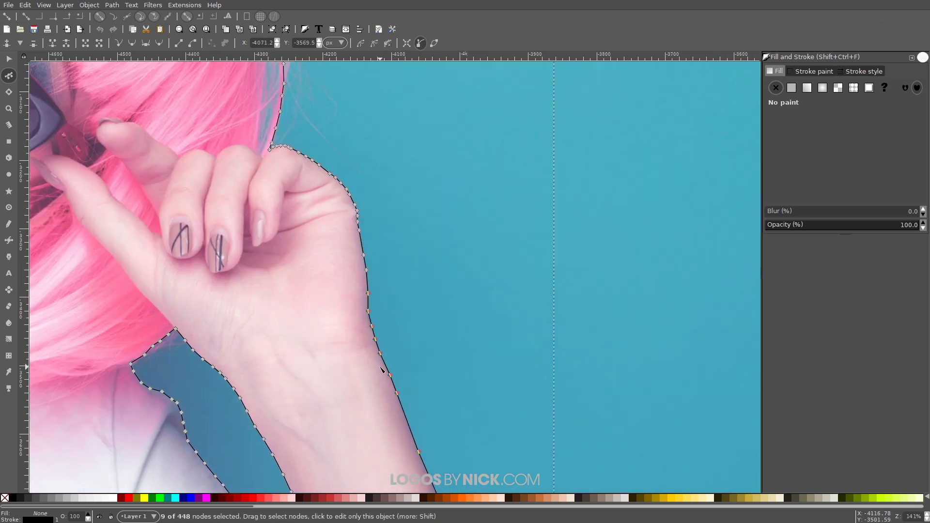
scroll(381, 366, up, 1)
drag(425, 246, 437, 344)
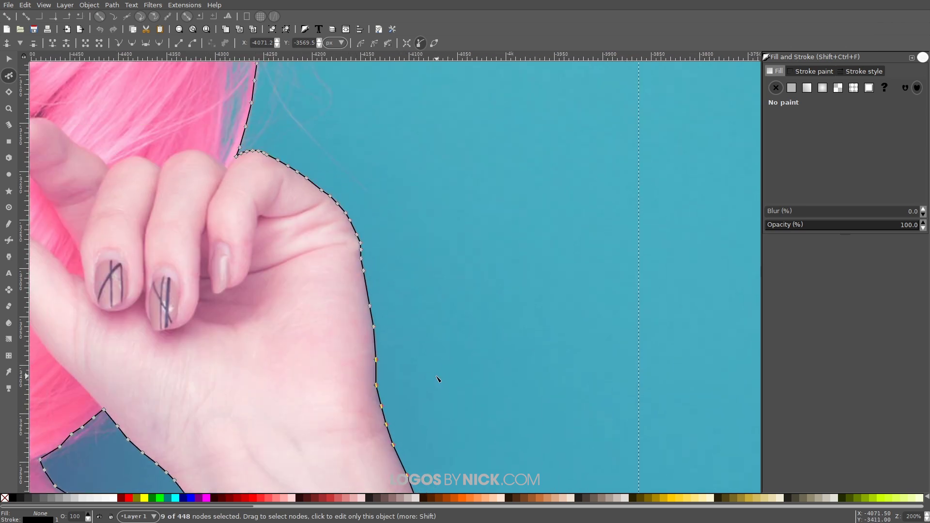
drag(438, 379, 320, 190)
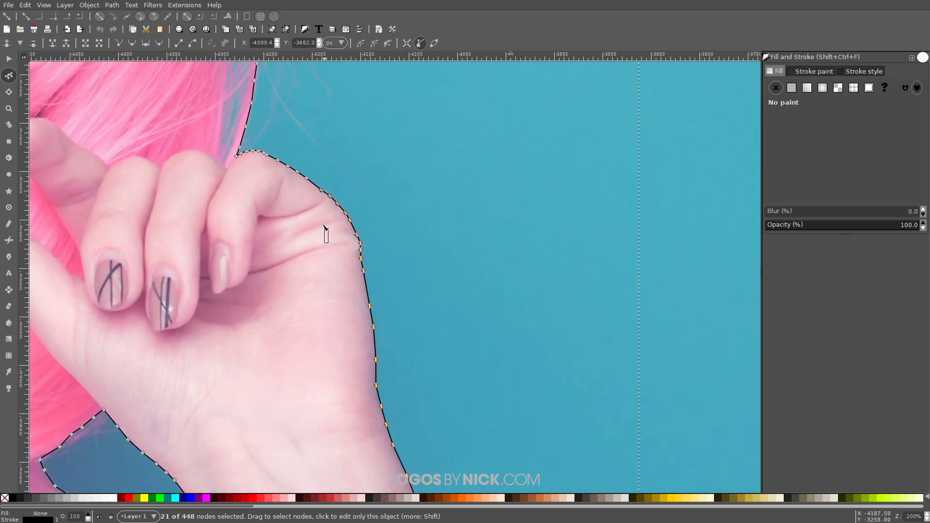
drag(325, 228, 234, 160)
scroll(236, 164, up, 5)
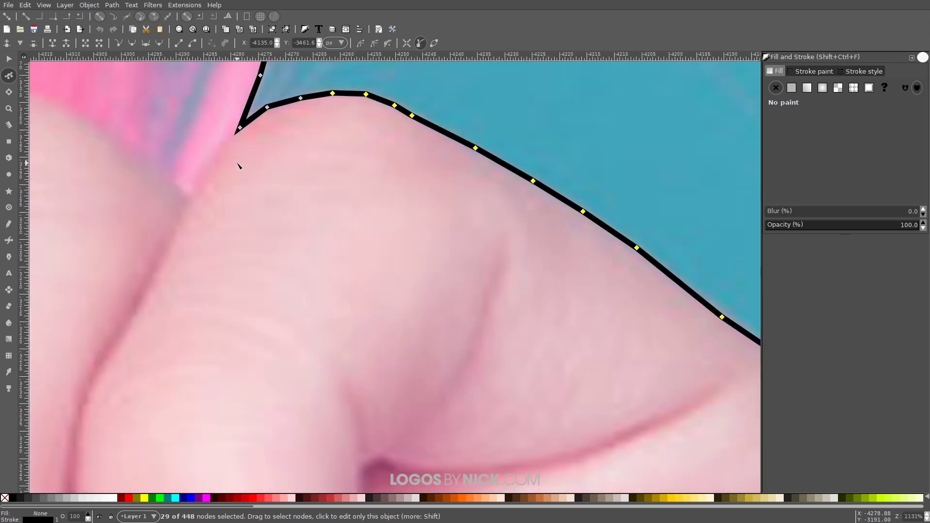
scroll(238, 166, up, 7)
scroll(237, 165, left, 3)
drag(415, 297, 327, 223)
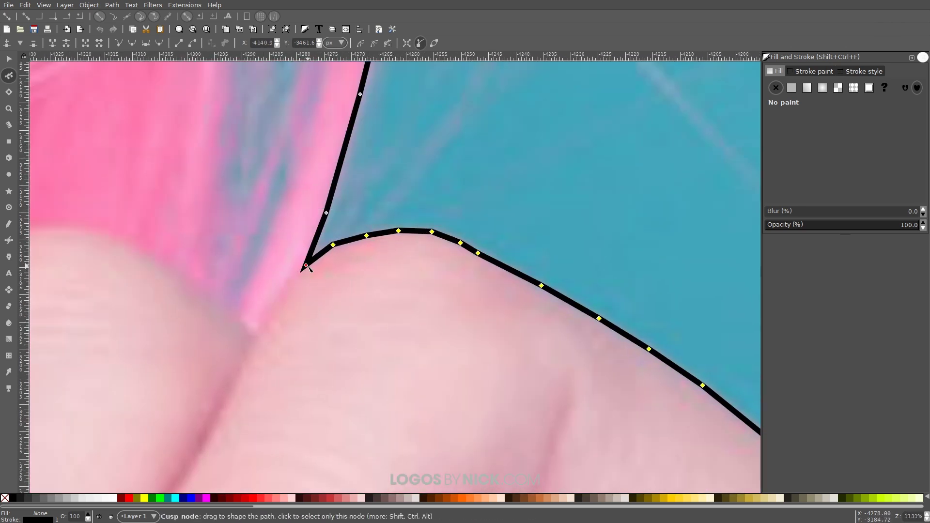
scroll(438, 373, down, 4)
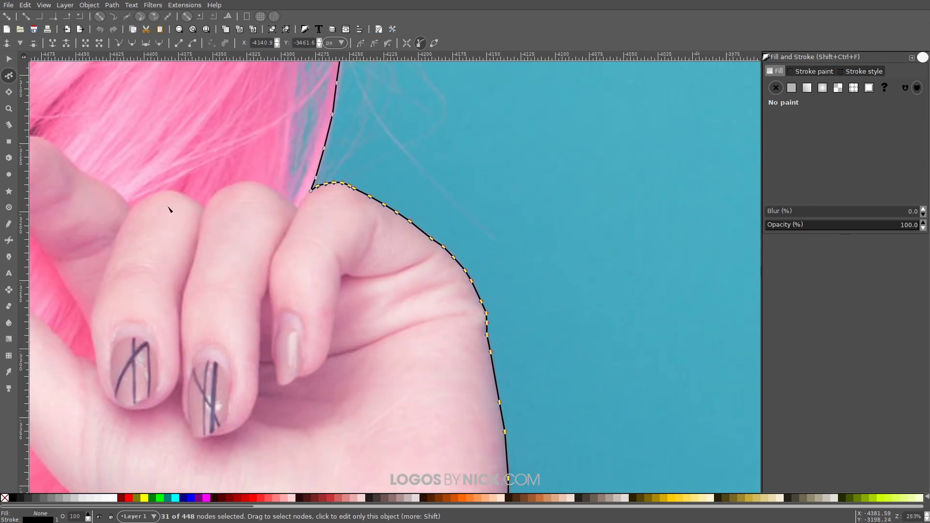
click(159, 43)
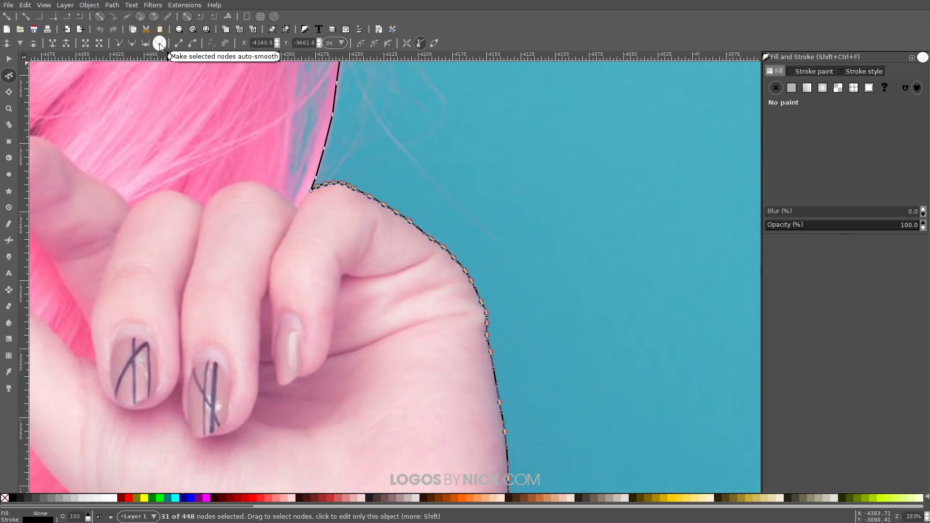
Try to make the sharp corner node between the pink hair and the knuckle auto-smooth.
scroll(324, 223, down, 5)
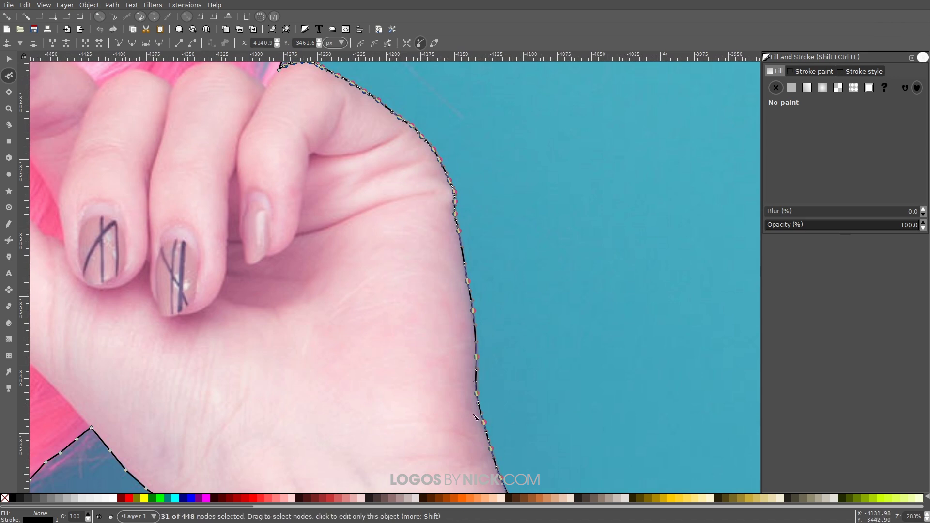
drag(320, 216, 416, 409)
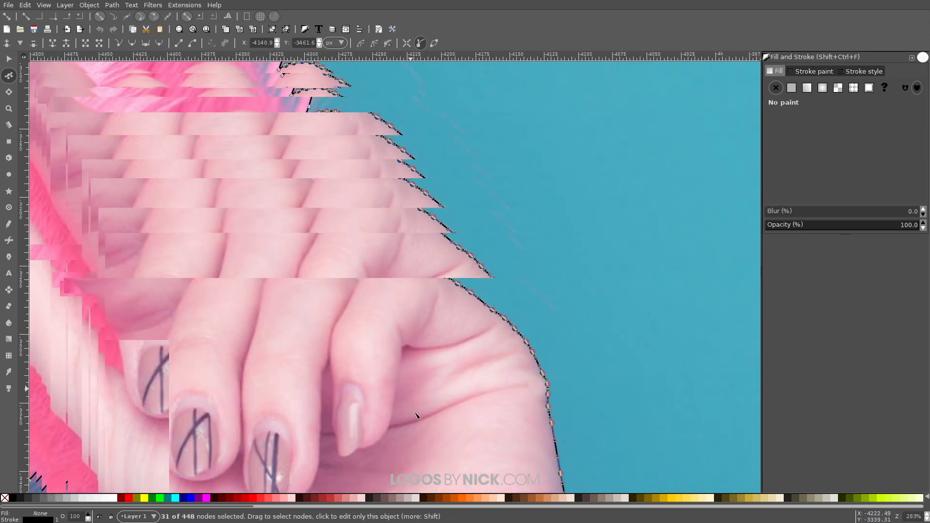
scroll(373, 269, up, 4)
drag(386, 250, 363, 224)
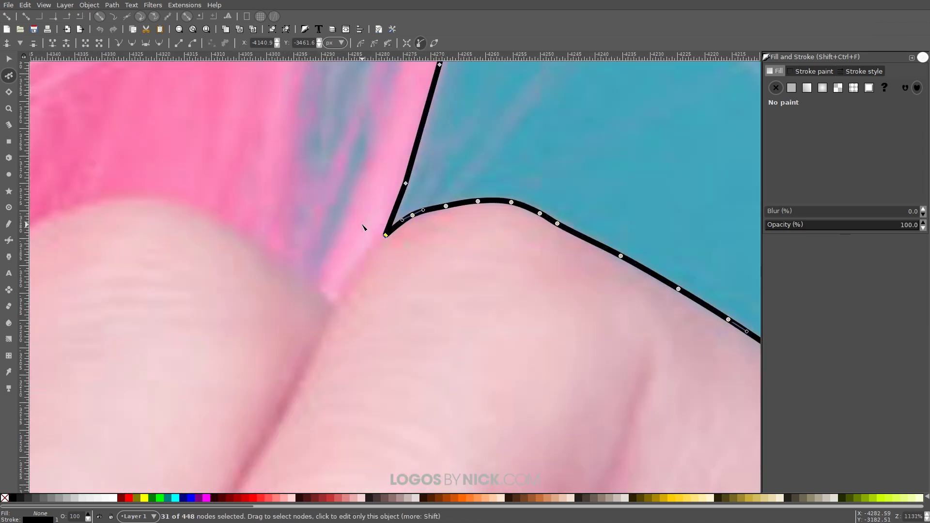
click(159, 43)
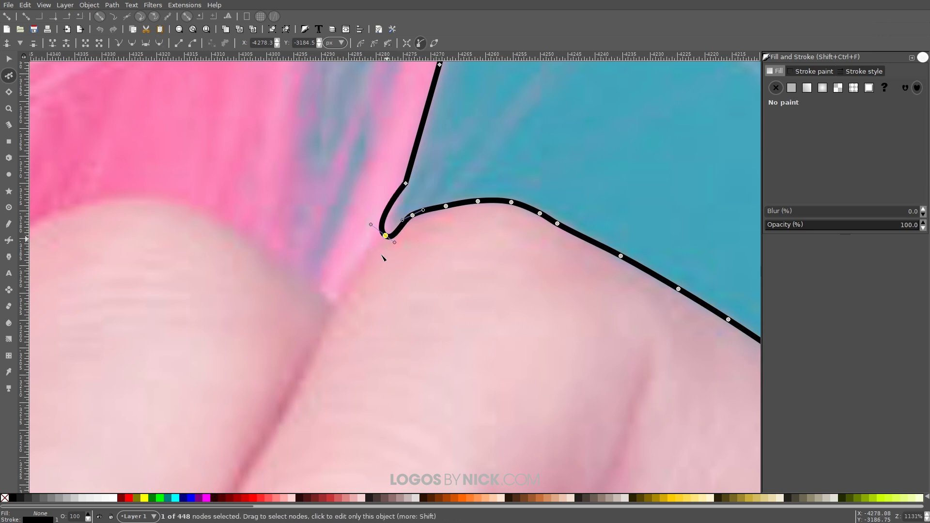
drag(391, 294, 340, 405)
key(ctrl+z)
Select the outline nodes along the side of the pink hair, from above the hand to the notch near the crown, and make them auto-smooth.
scroll(340, 406, down, 2)
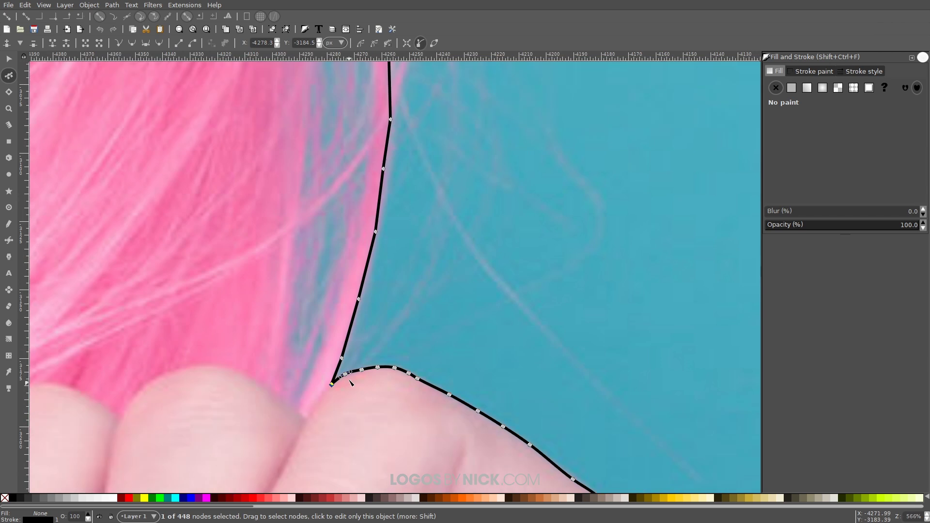
drag(323, 343, 349, 366)
drag(390, 304, 318, 251)
drag(428, 251, 348, 106)
drag(462, 241, 485, 402)
scroll(484, 403, down, 2)
drag(500, 337, 397, 220)
drag(469, 218, 408, 193)
scroll(430, 395, up, 8)
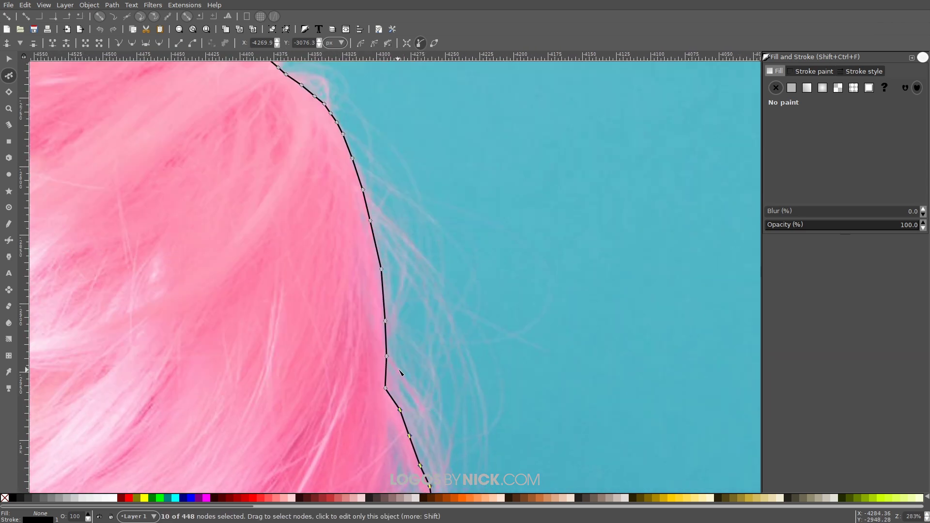
drag(403, 366, 277, 91)
scroll(555, 378, up, 10)
scroll(554, 377, left, 5)
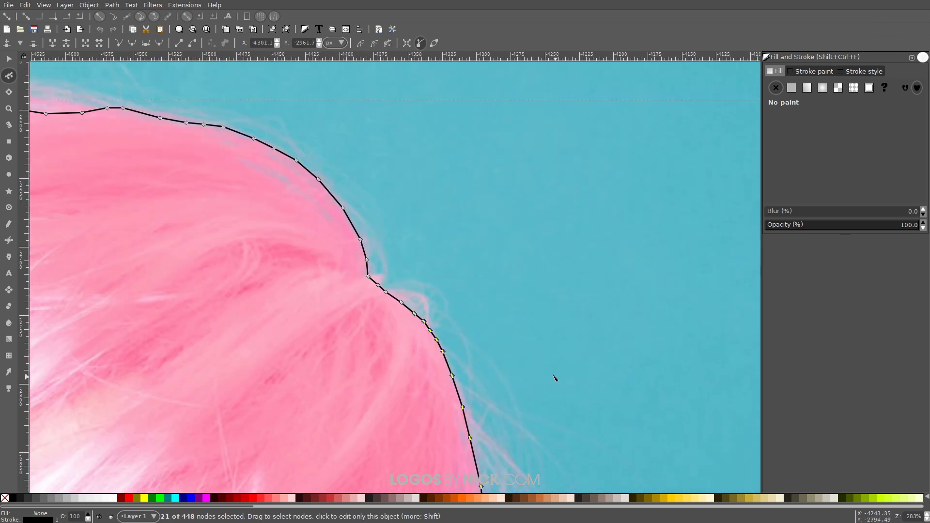
drag(519, 379, 367, 280)
click(159, 43)
Select the outline nodes across the crown of the pink hair, starting just beyond the notch.
scroll(189, 335, down, 1)
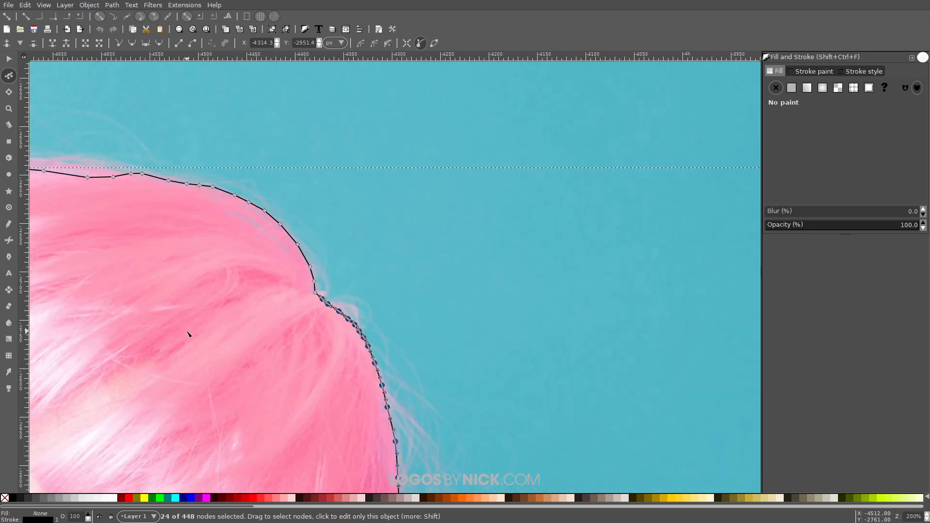
drag(189, 335, 338, 347)
scroll(341, 324, up, 1)
drag(393, 288, 345, 357)
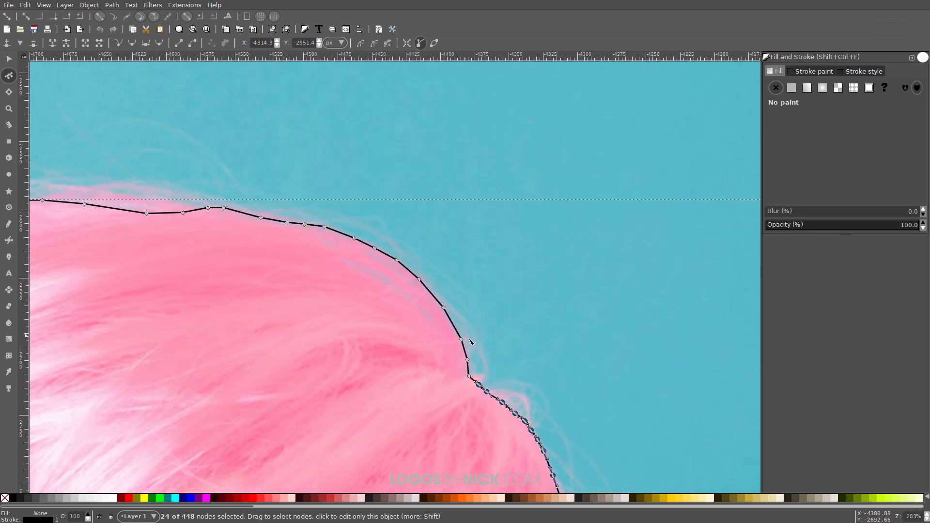
drag(481, 365, 131, 139)
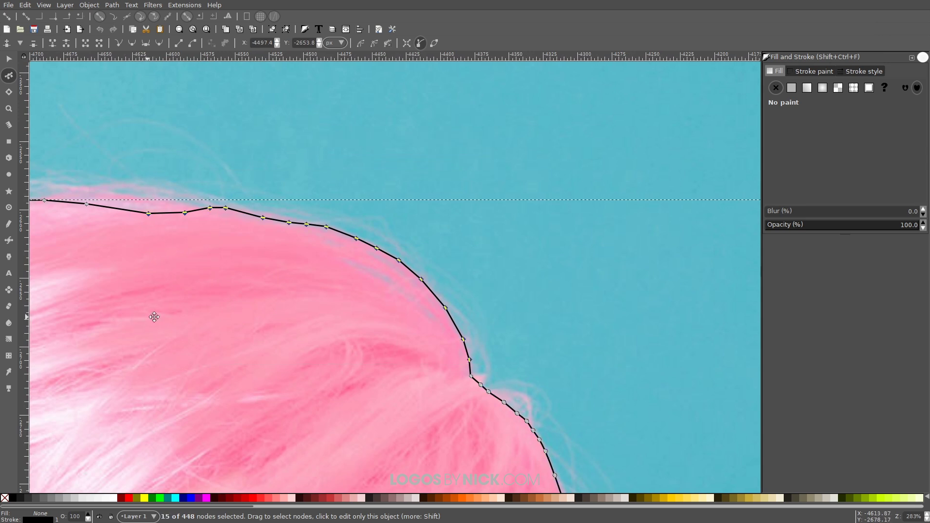
scroll(426, 327, left, 5)
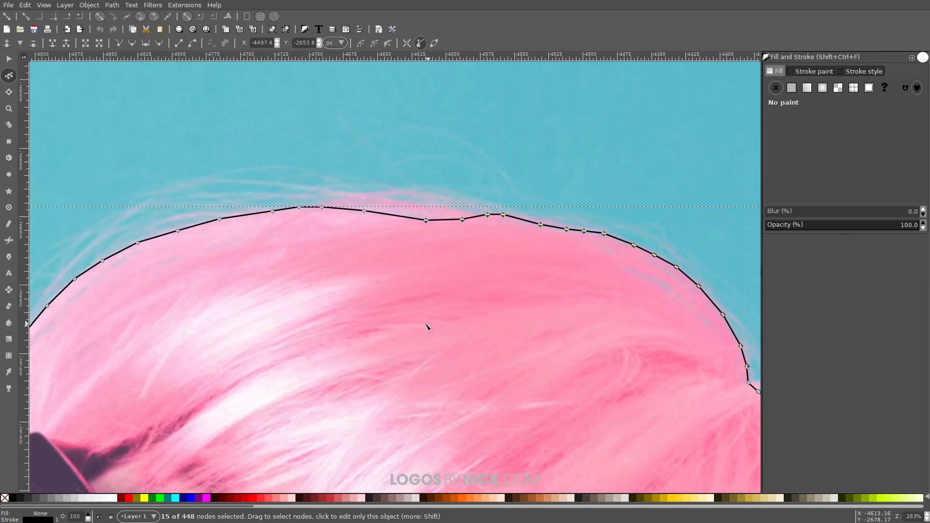
drag(535, 307, 196, 170)
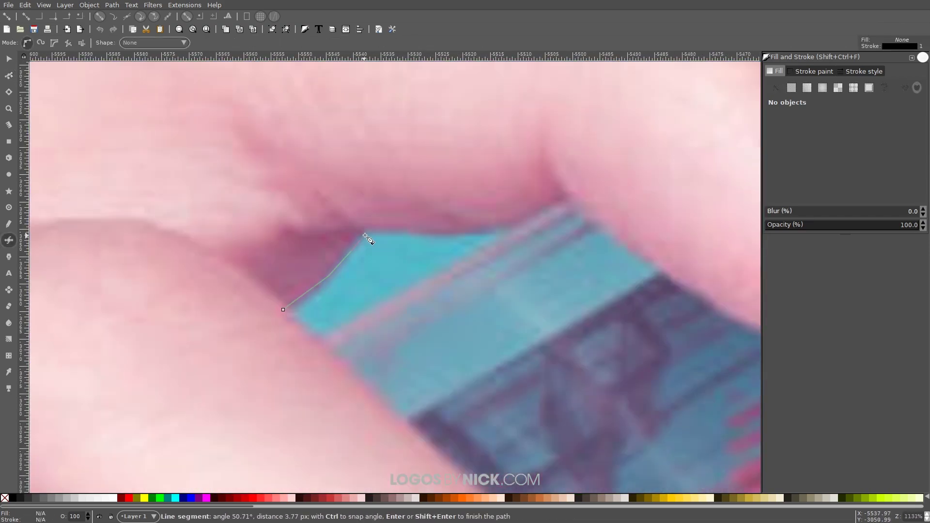
Select the outline nodes around the small gap between the cassette and the pink hair and along the neighbouring hair edge.
drag(170, 197, 223, 241)
scroll(527, 106, down, 3)
scroll(386, 201, up, 4)
drag(550, 343, 456, 310)
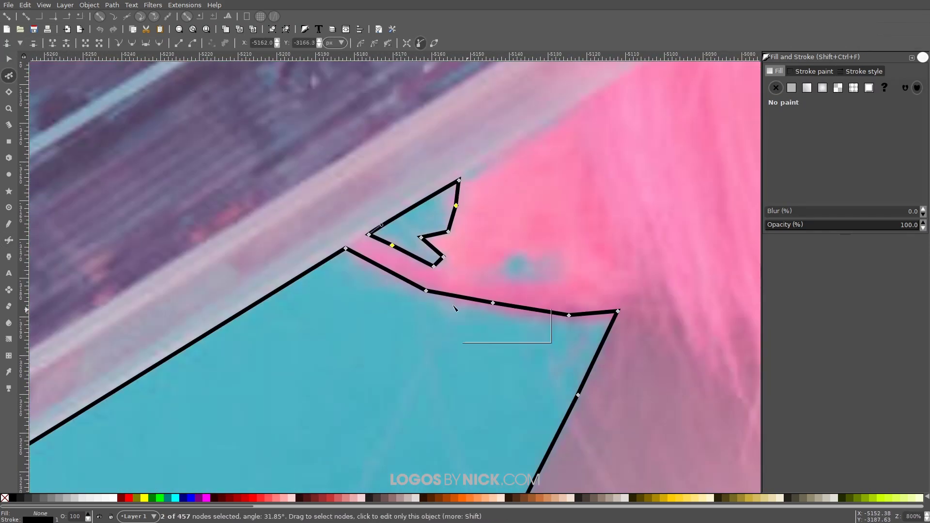
scroll(456, 309, down, 1)
drag(327, 287, 352, 312)
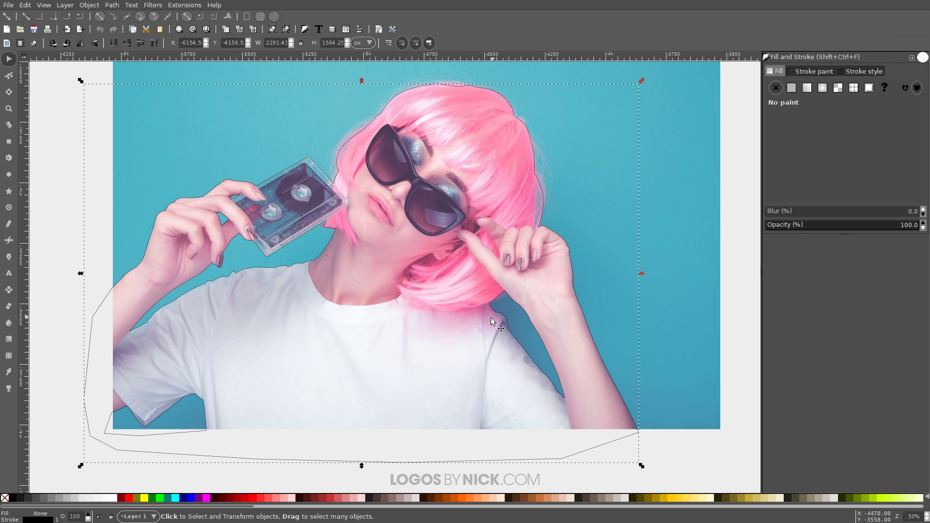
Give the silhouette path a flat green 00ff00 fill without a stroke and reduce its opacity to 63.7%.
click(161, 498)
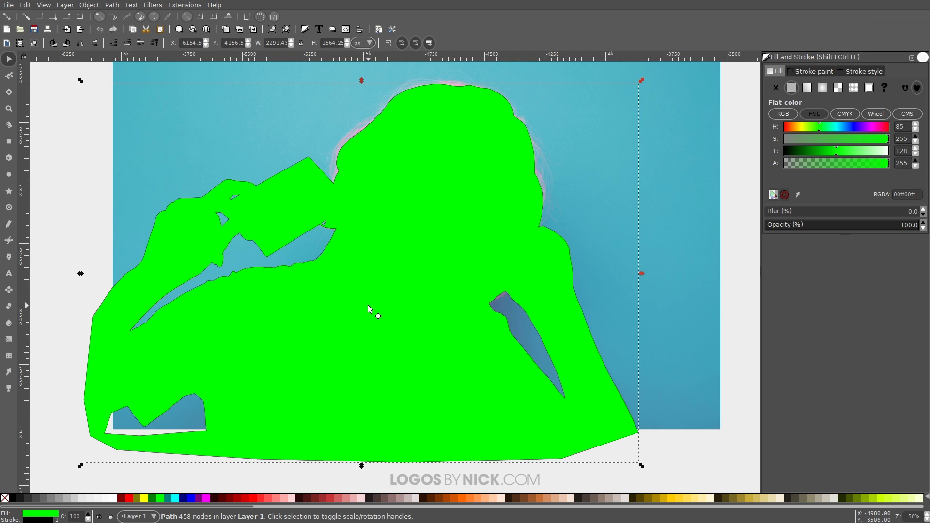
shift+click(5, 498)
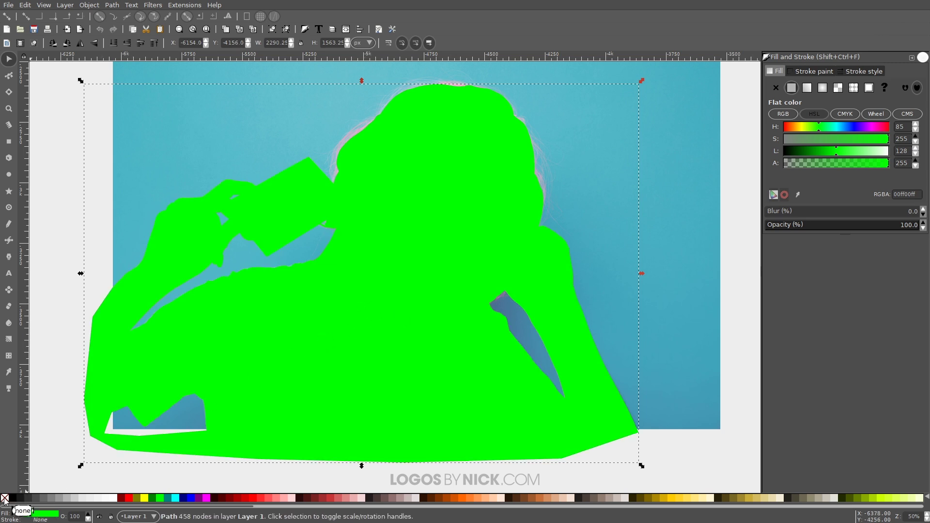
drag(882, 228, 863, 234)
Select the photo together with the green silhouette path and clip the photo to that path.
scroll(201, 239, up, 2)
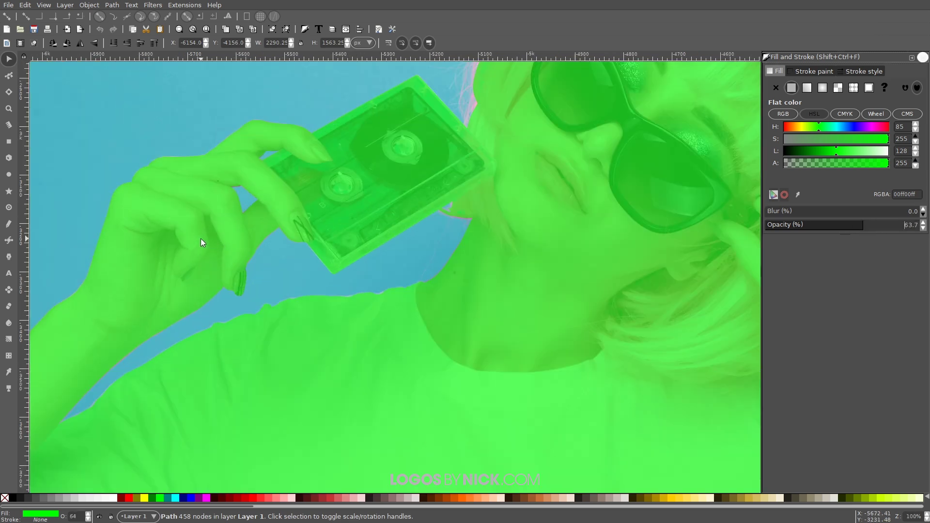
drag(314, 303, 197, 298)
drag(508, 297, 374, 158)
scroll(534, 374, down, 1)
scroll(535, 374, down, 1)
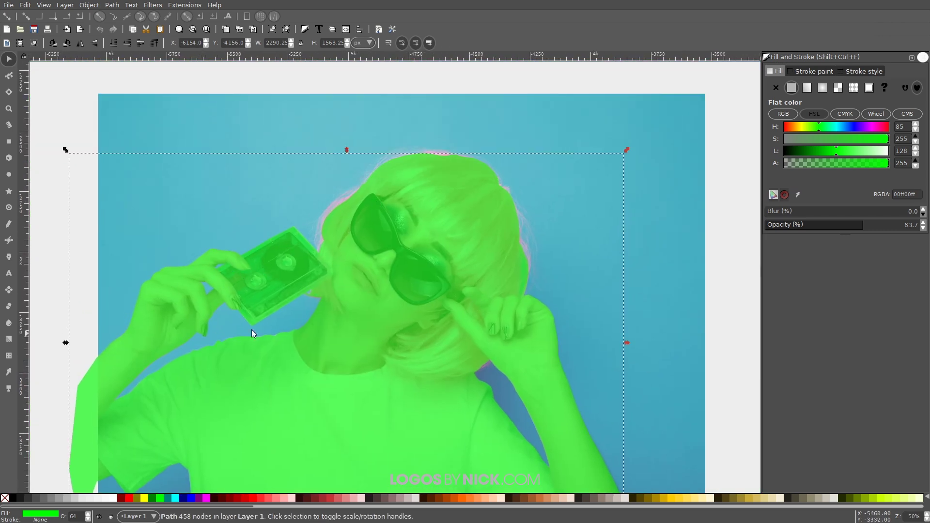
scroll(286, 324, down, 1)
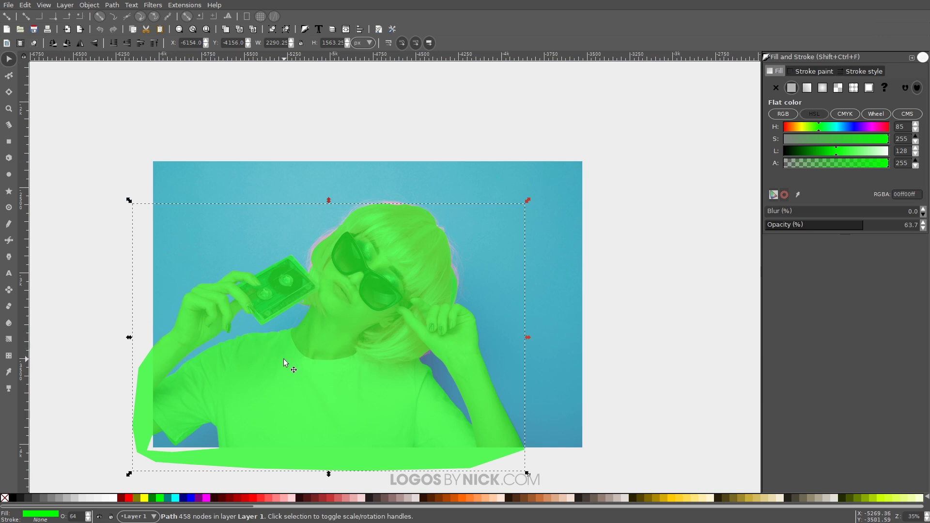
shift+click(541, 261)
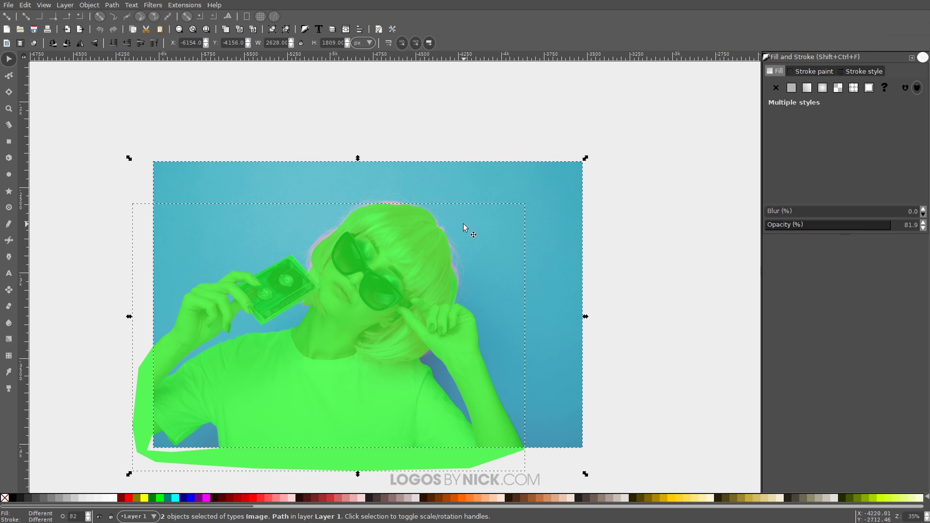
click(96, 6)
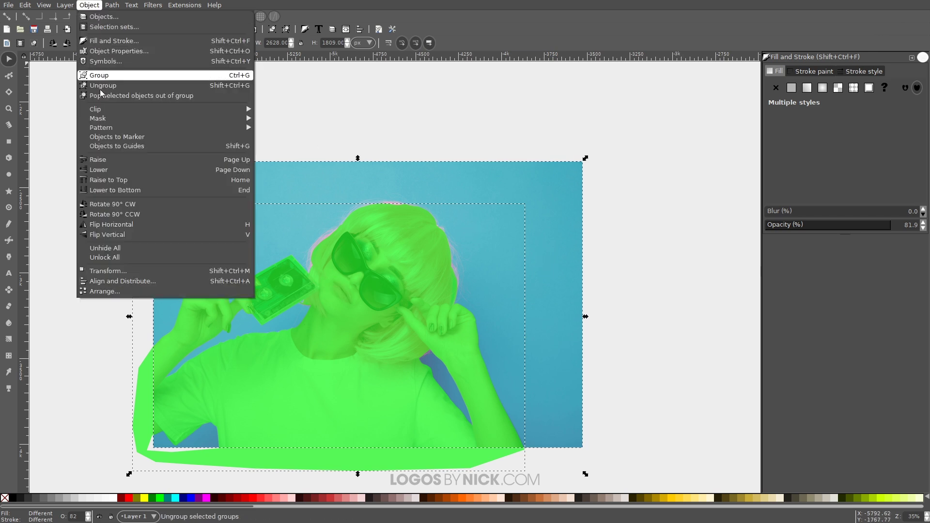
mouse_move(112, 110)
click(261, 109)
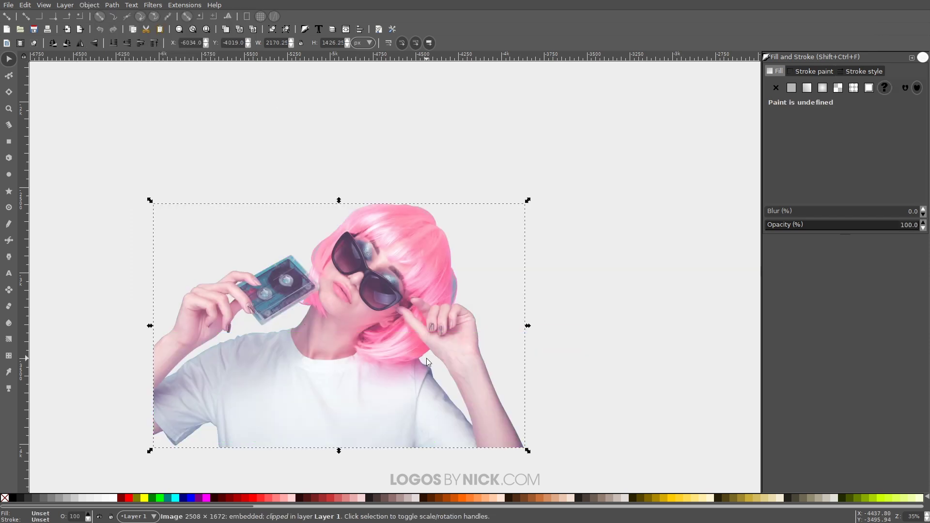
scroll(435, 306, down, 2)
ctrl+scroll(435, 306, down, 2)
ctrl+scroll(424, 300, up, 1)
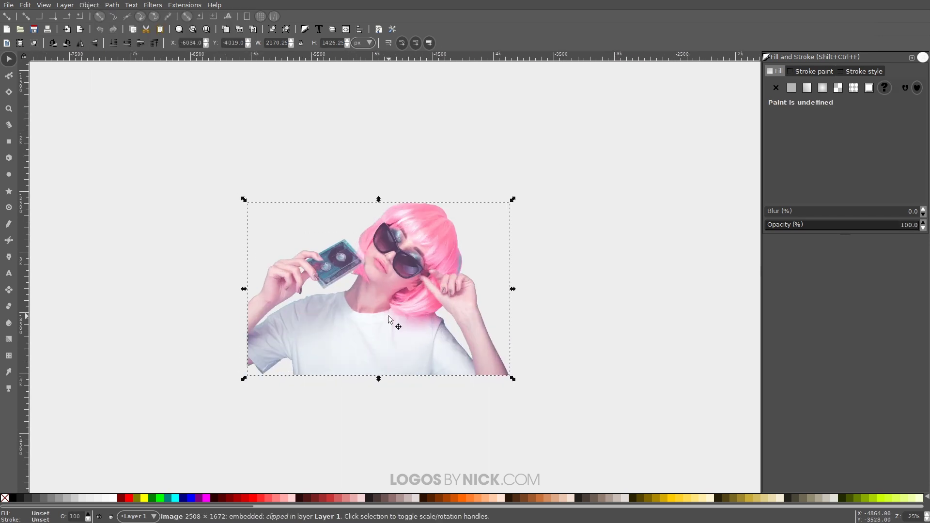
drag(387, 371, 335, 327)
key(r)
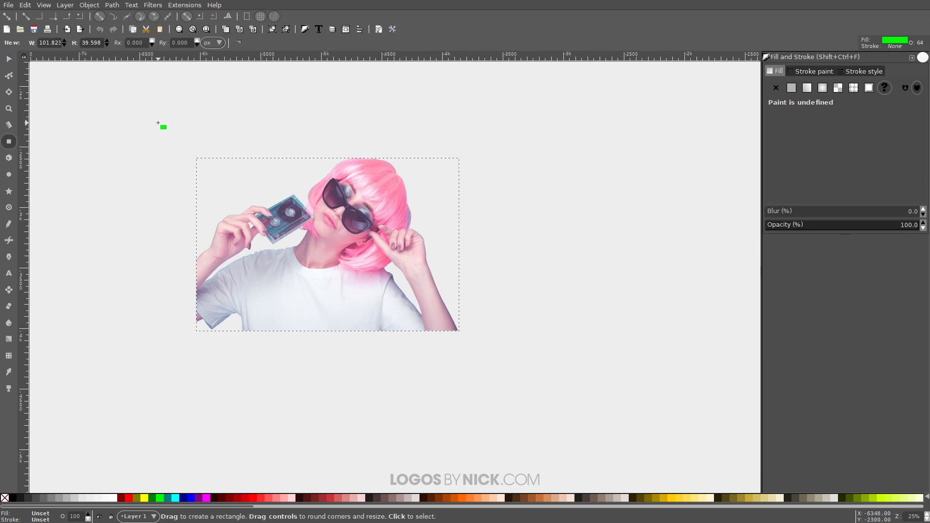
drag(130, 106, 493, 393)
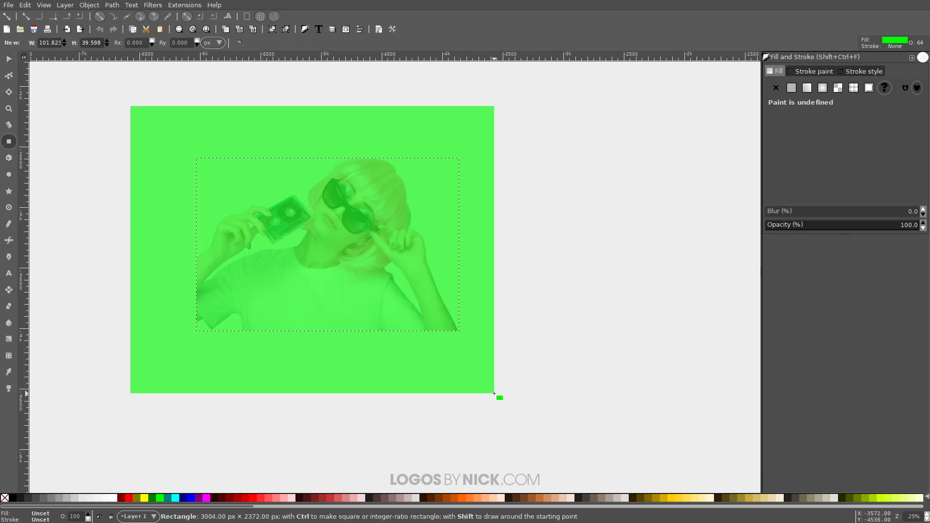
key(Escape)
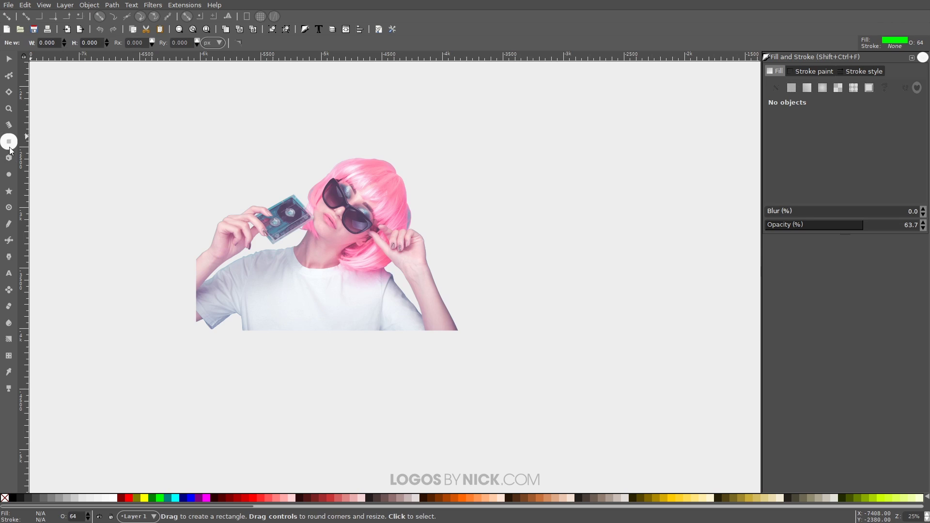
Draw a green backdrop rectangle about 2972 × 2352 px around the clipped woman and lower it to the bottom of the stack.
drag(137, 123, 497, 406)
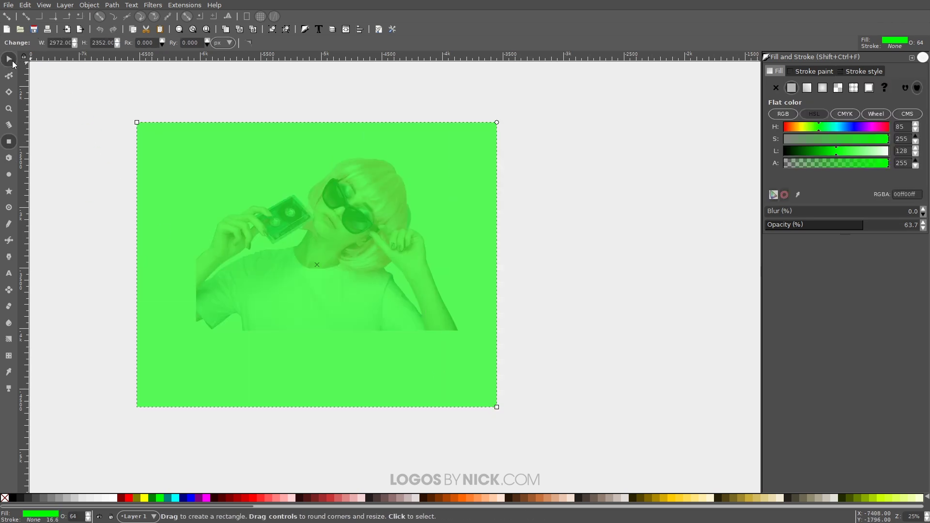
click(13, 61)
drag(225, 188, 233, 172)
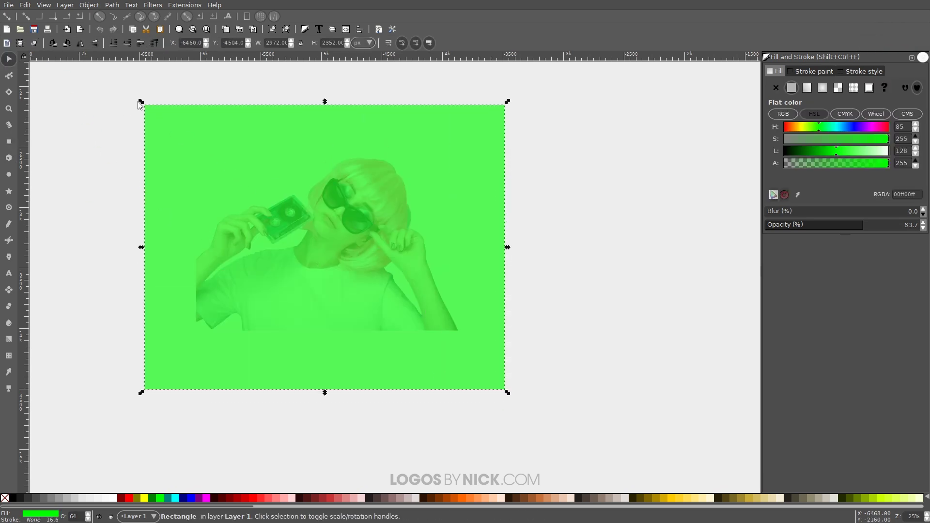
click(115, 46)
drag(341, 285, 337, 305)
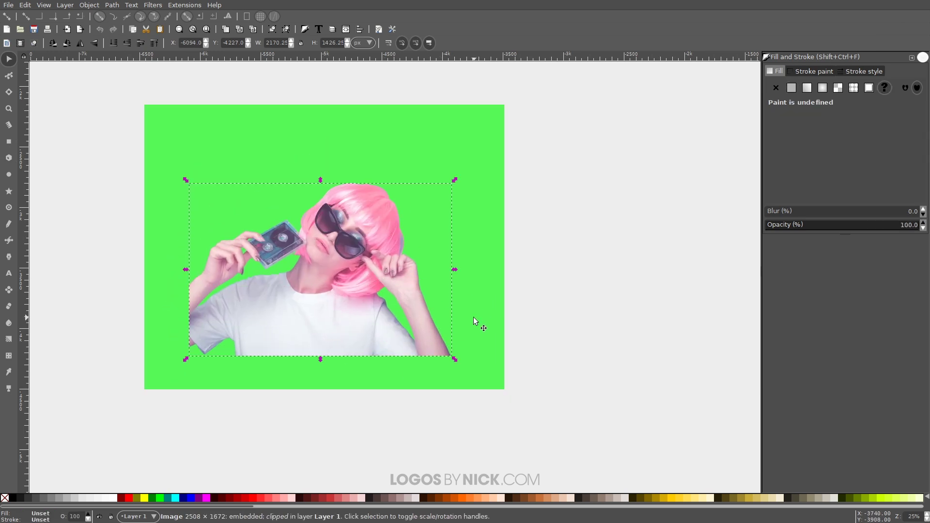
Release the clip on the photo of the woman and move the full photo away from the silhouette path.
click(89, 5)
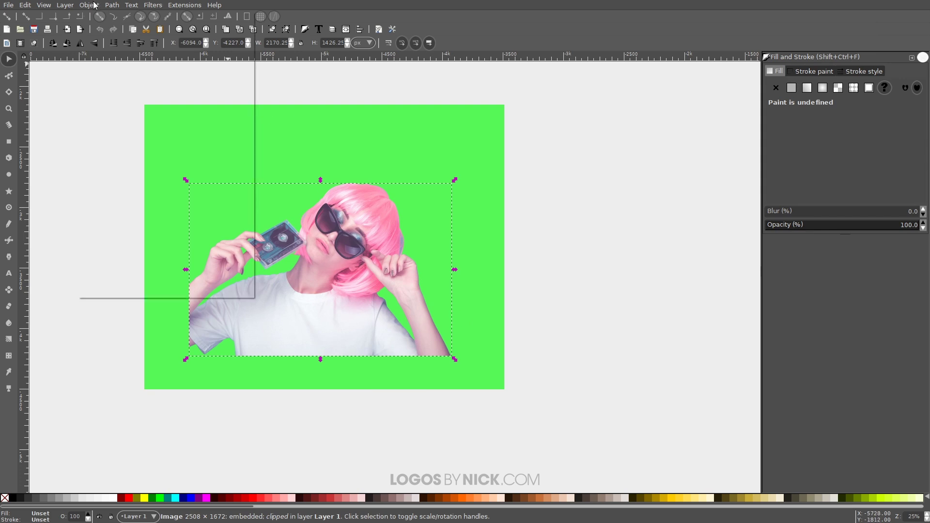
mouse_move(134, 114)
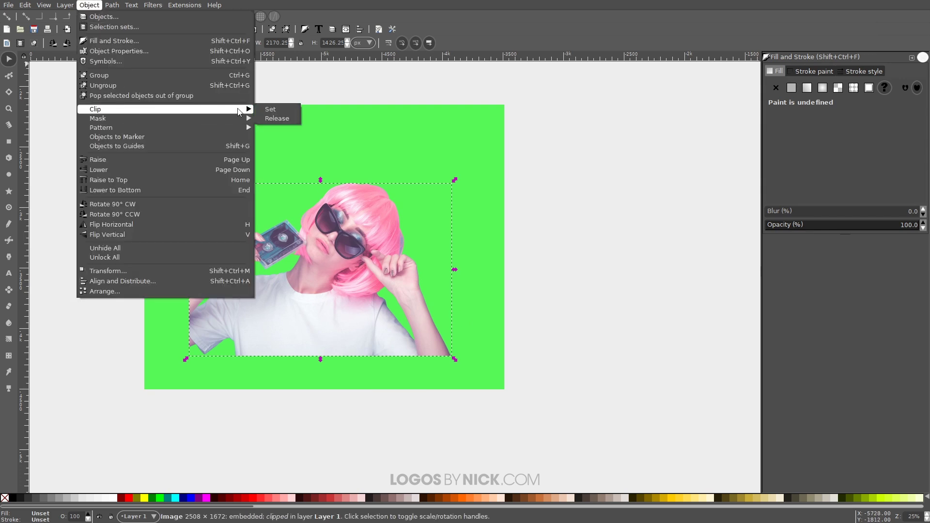
click(282, 118)
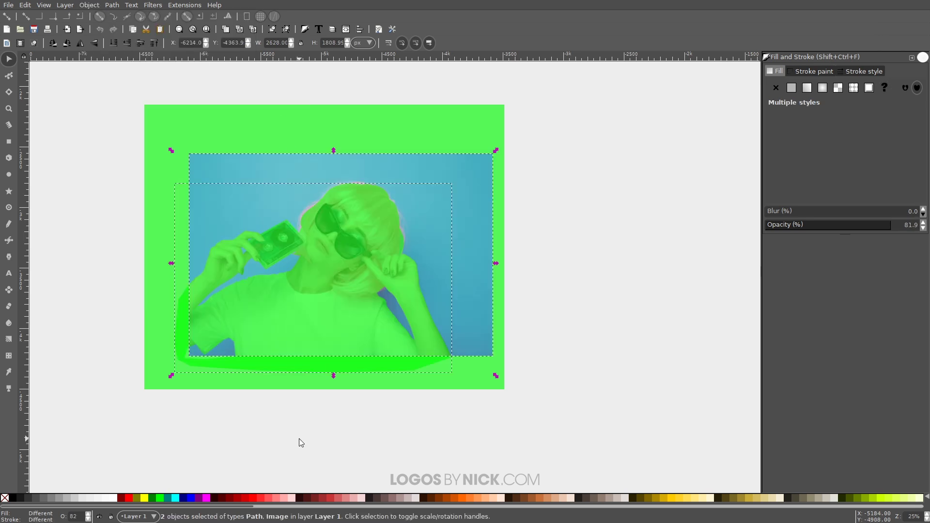
click(582, 342)
drag(530, 222, 695, 230)
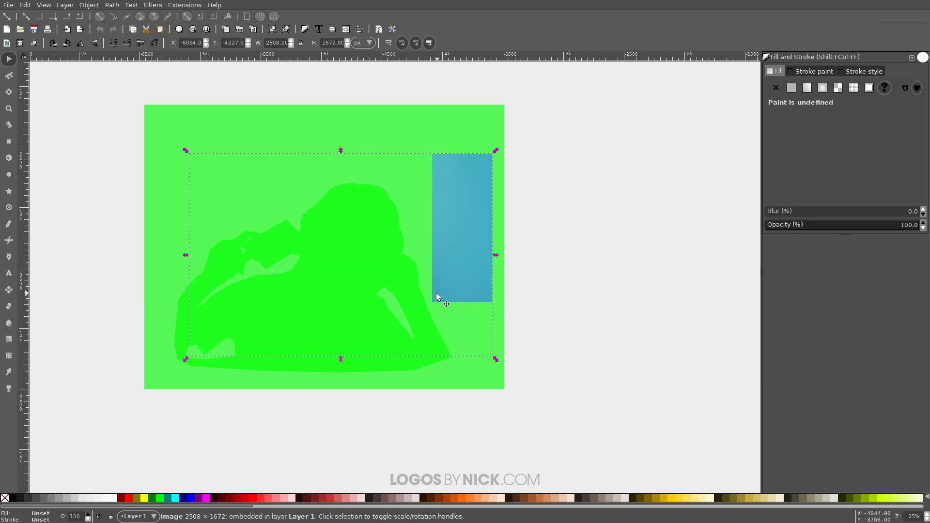
Reposition the clipped woman over the green backdrop rectangle and clear the selection.
scroll(318, 274, down, 1)
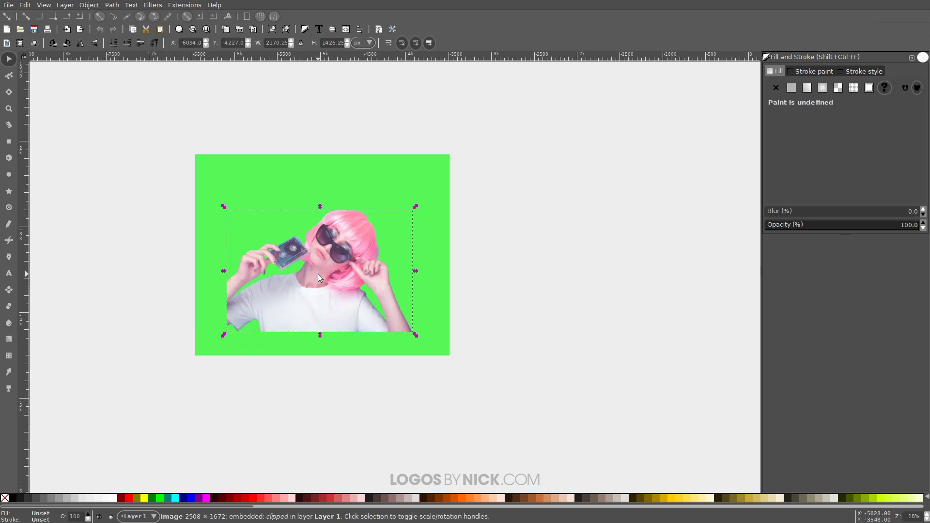
scroll(318, 274, up, 1)
scroll(316, 281, down, 2)
mouse_move(315, 291)
mouse_down()
mouse_move(310, 391)
mouse_move(320, 283)
mouse_up()
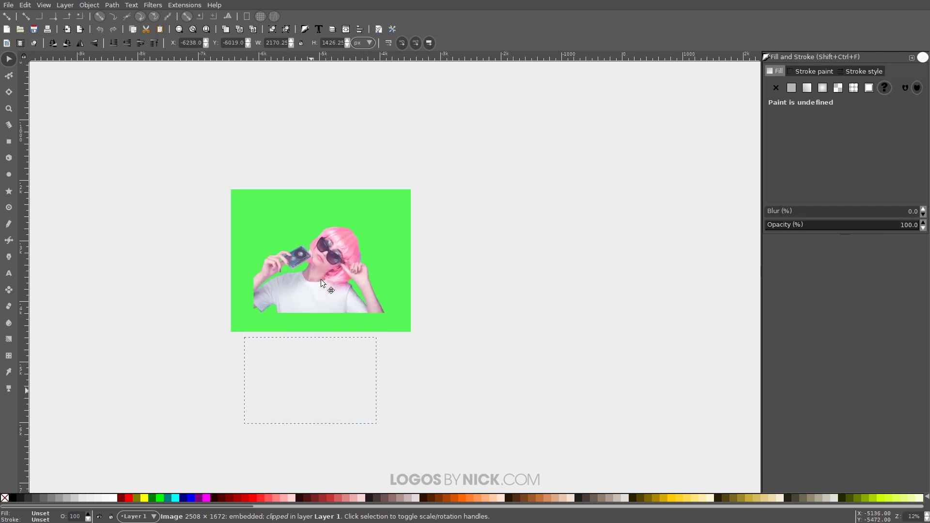
click(494, 343)
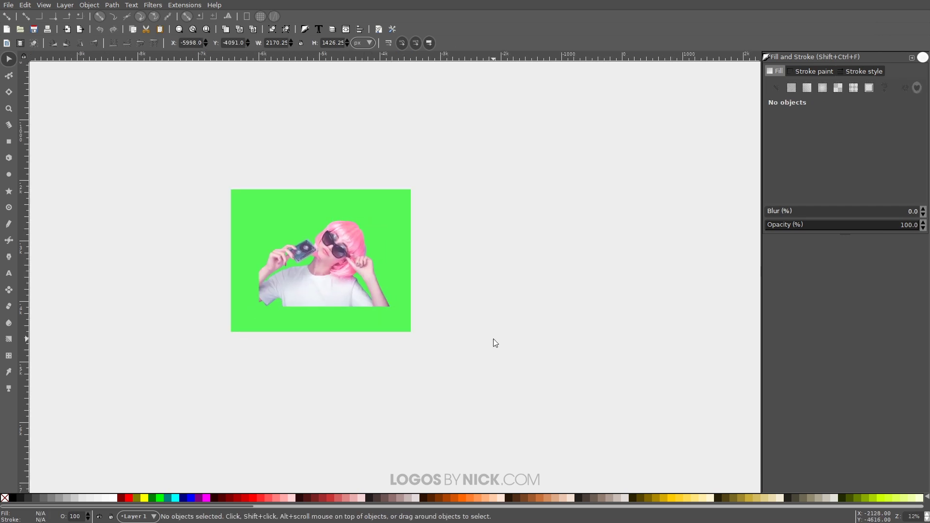
scroll(492, 336, up, 2)
drag(345, 327, 547, 428)
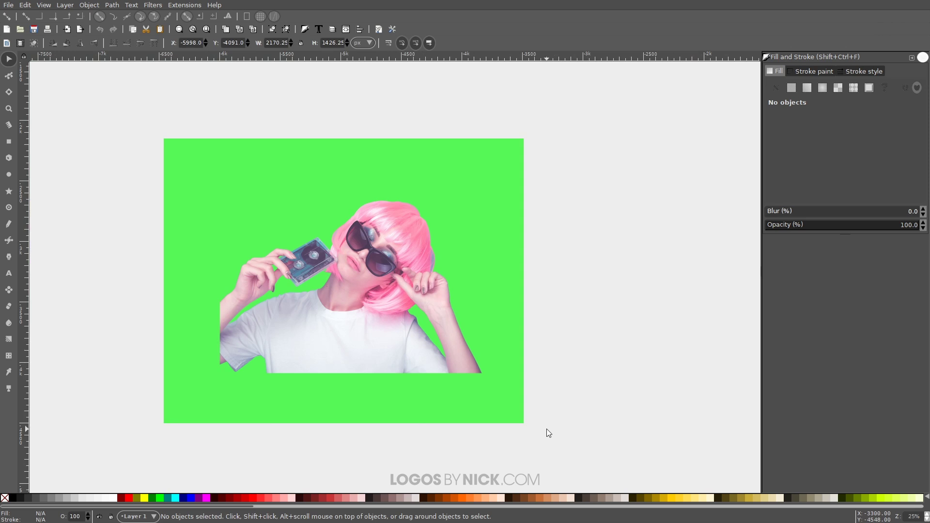